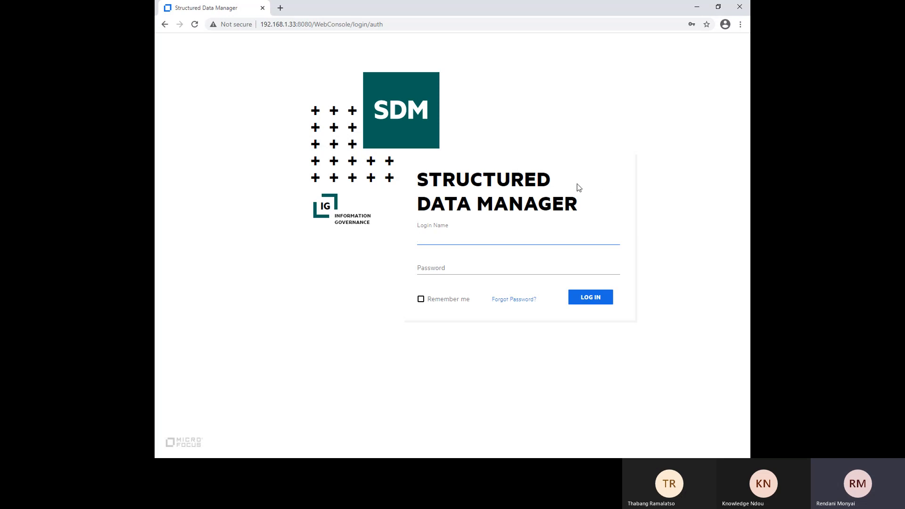
Log in to the web console with the saved admin account, filling in the login name and password.
{"action": "left_click", "coordinate": [429, 241]}
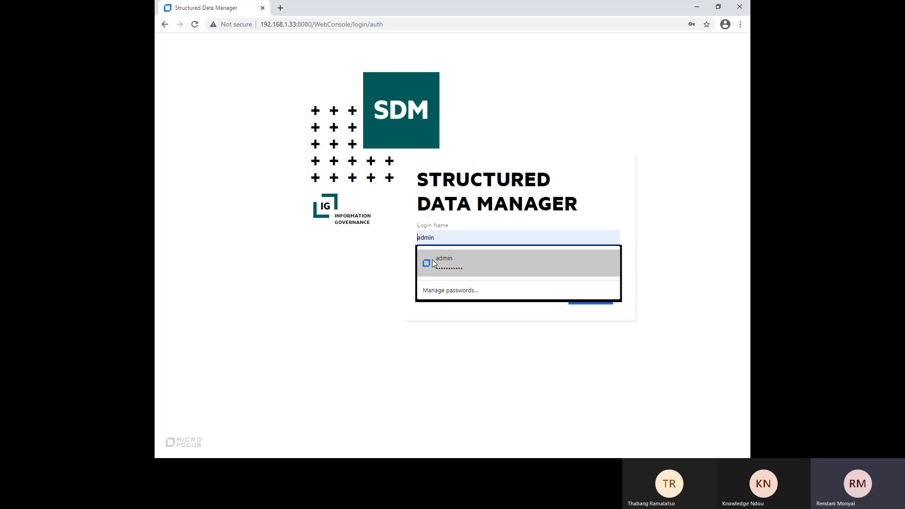
{"action": "left_click", "coordinate": [437, 260]}
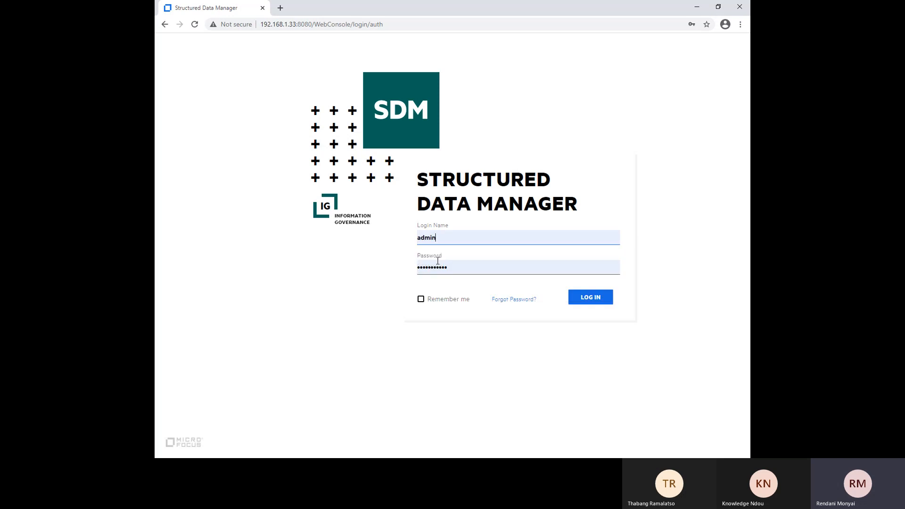
{"action": "left_click", "coordinate": [590, 299]}
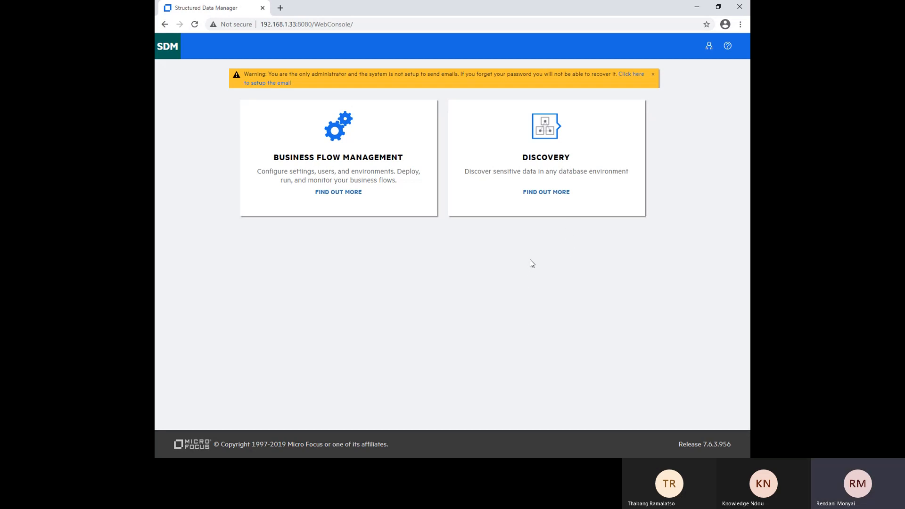
Open Discovery and create a new project named Demo in the CRM environment.
{"action": "left_click", "coordinate": [535, 163]}
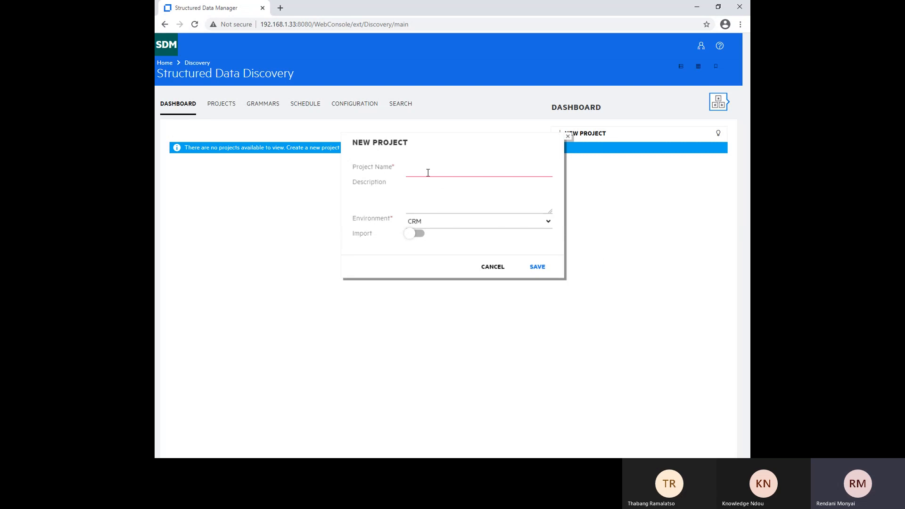
{"action": "left_click", "coordinate": [428, 173]}
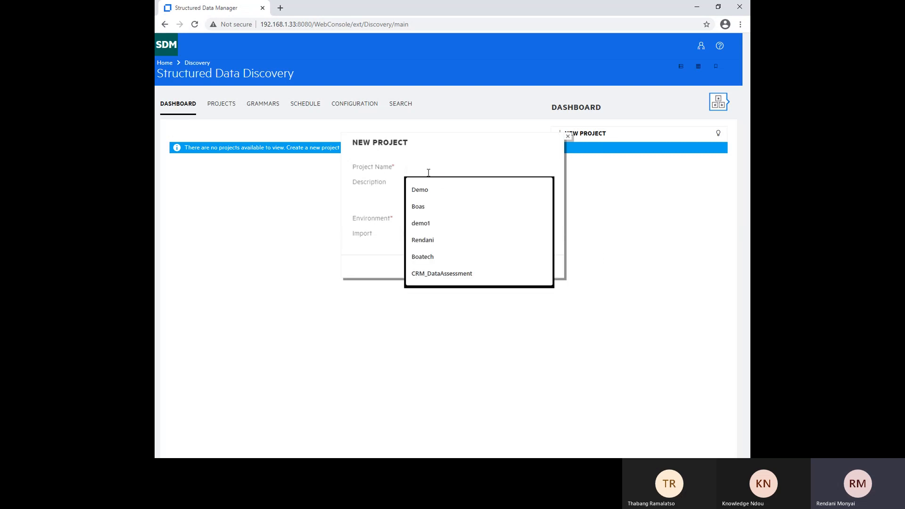
{"action": "type", "text": "Demo"}
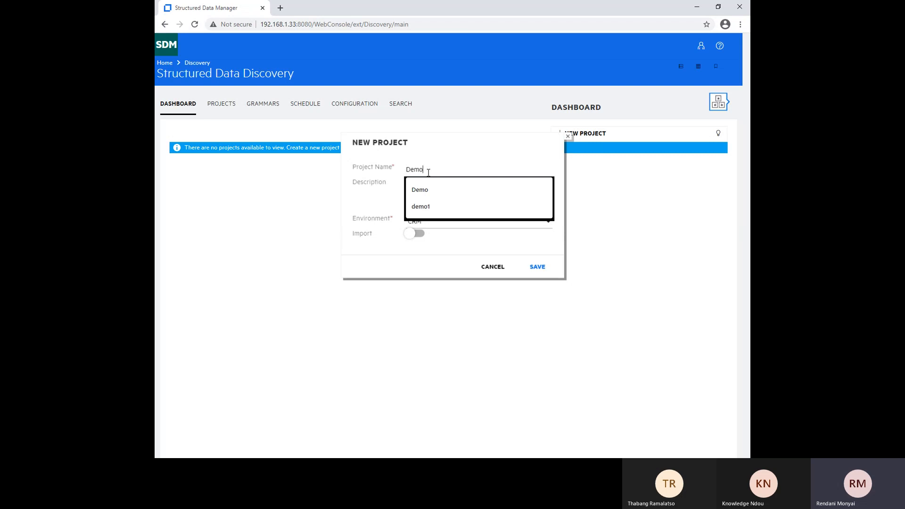
{"action": "left_click", "coordinate": [424, 188]}
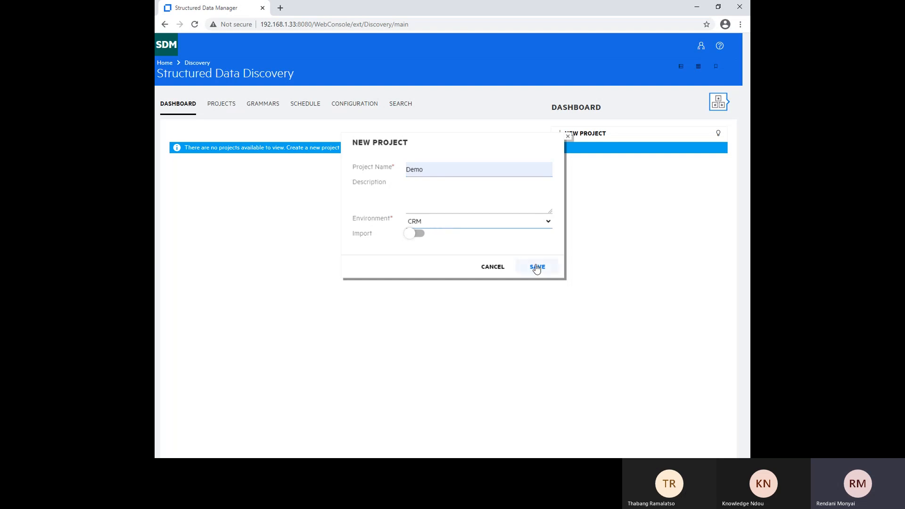
{"action": "left_click", "coordinate": [536, 267]}
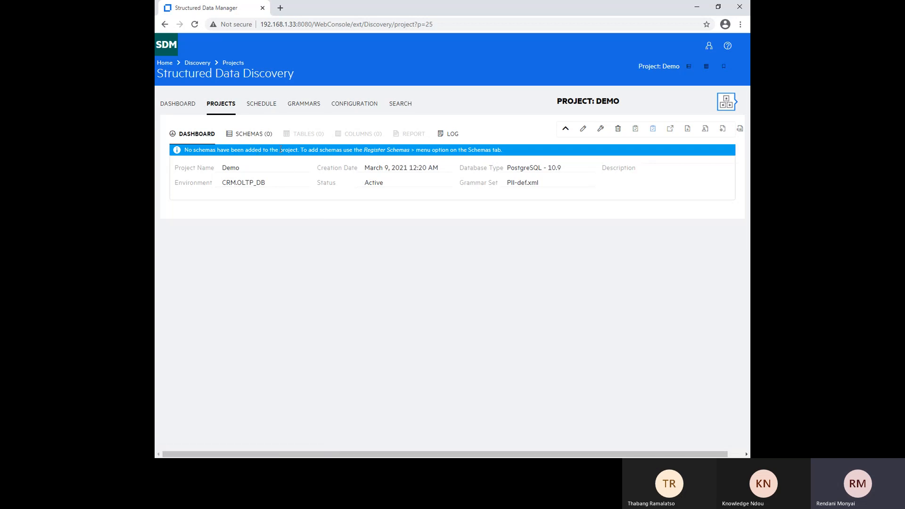
Register the postgres schemas DEMARC, obtdiscovery, obtrep and public in the Demo project.
{"action": "left_click", "coordinate": [254, 134]}
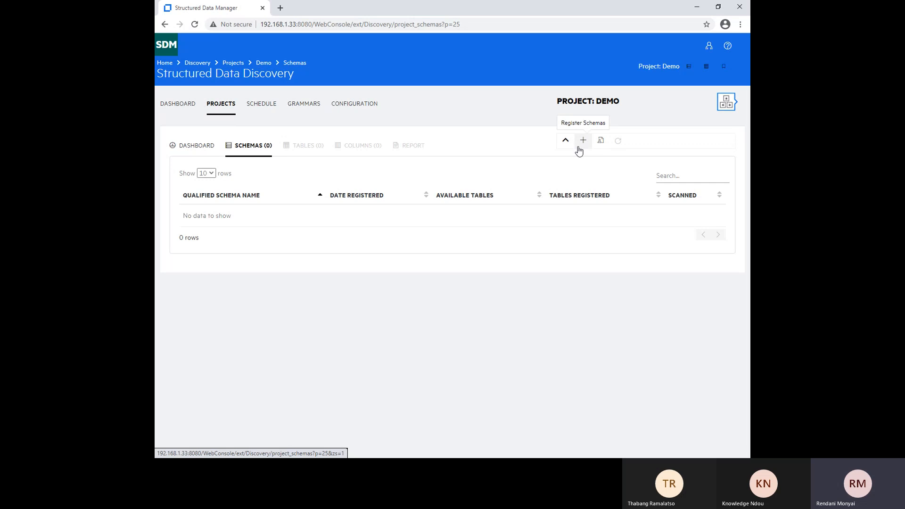
{"action": "left_click", "coordinate": [579, 144]}
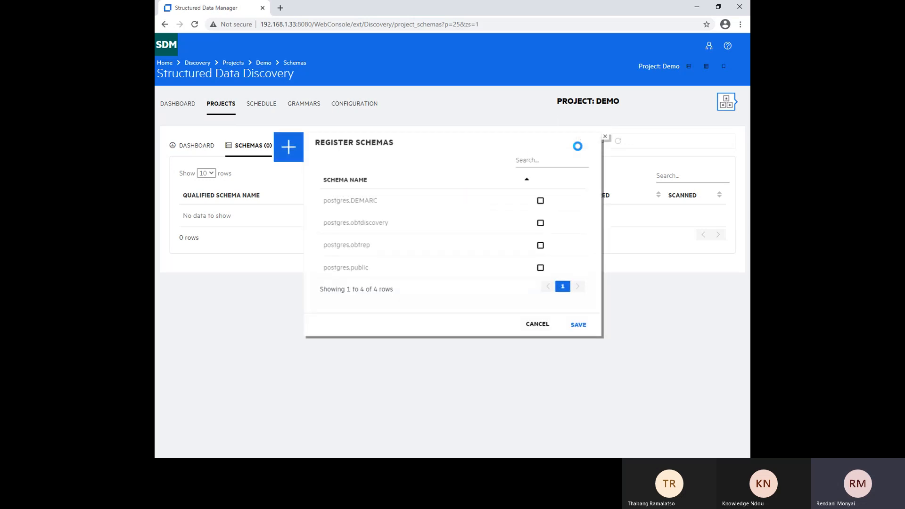
{"action": "left_click", "coordinate": [541, 201]}
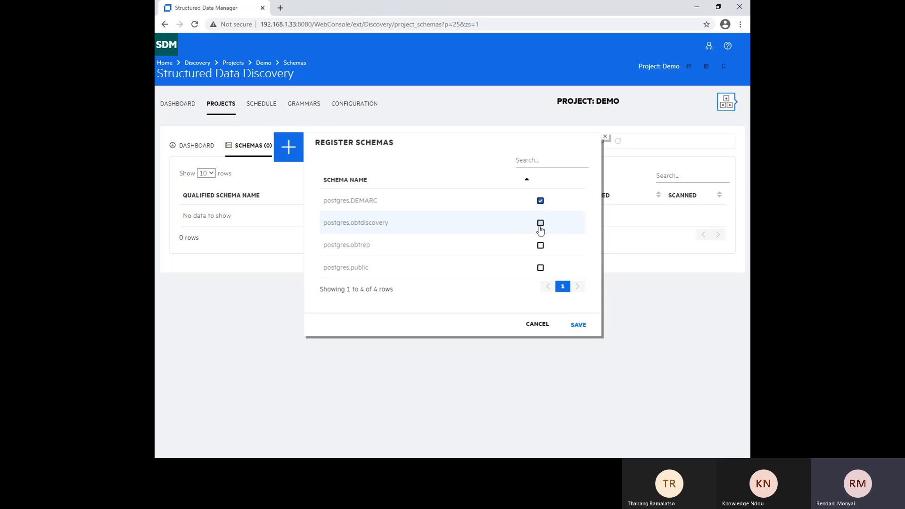
{"action": "left_click", "coordinate": [540, 225]}
{"action": "left_click", "coordinate": [540, 246]}
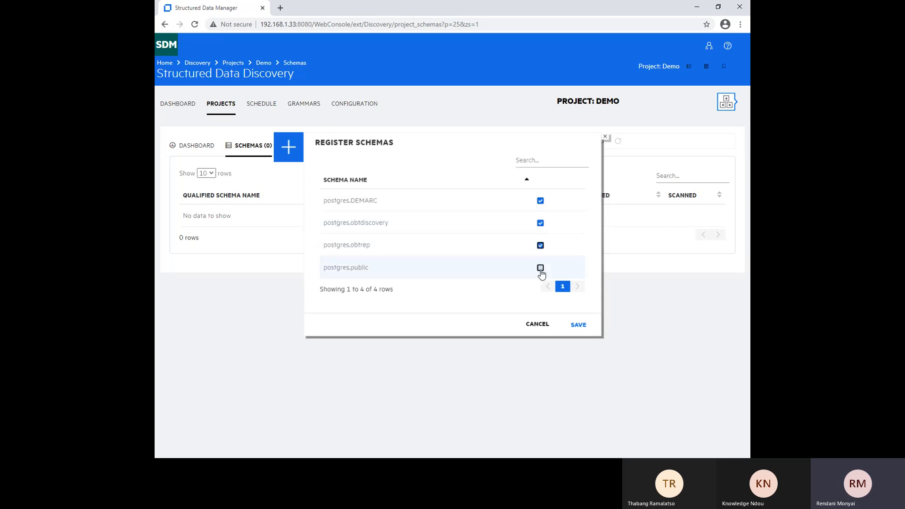
{"action": "left_click", "coordinate": [541, 270]}
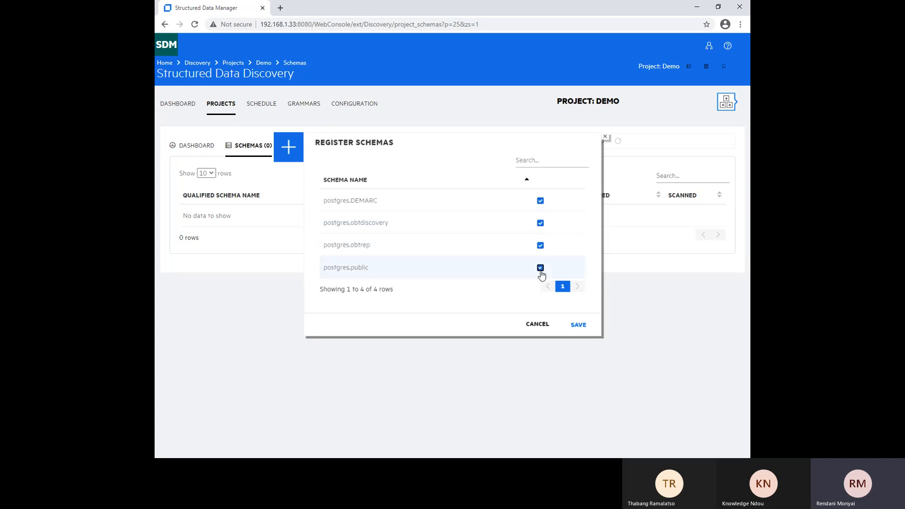
{"action": "left_click", "coordinate": [577, 325]}
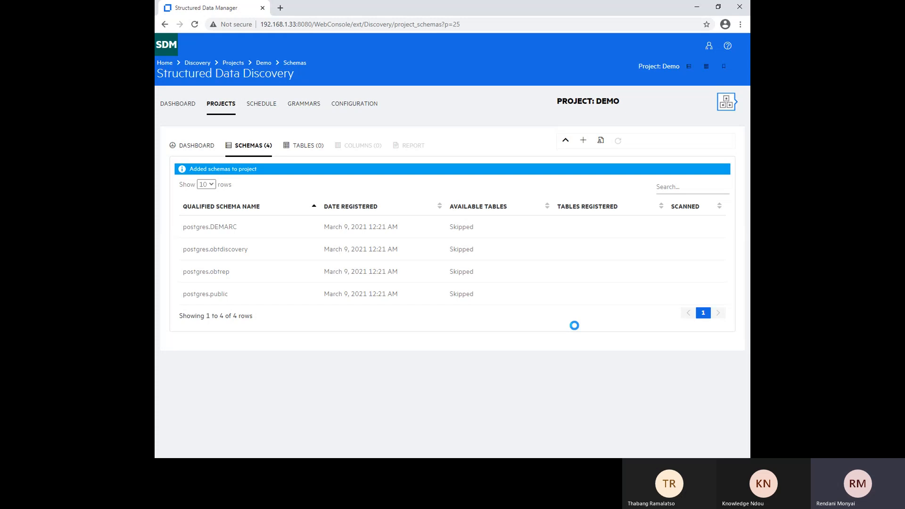
Start registering tables for the project and select CUSTOMER, ORDER_PAYMENT and ORDER_PAYMENT_LINE from the DEMARC schema.
{"action": "left_click", "coordinate": [306, 147]}
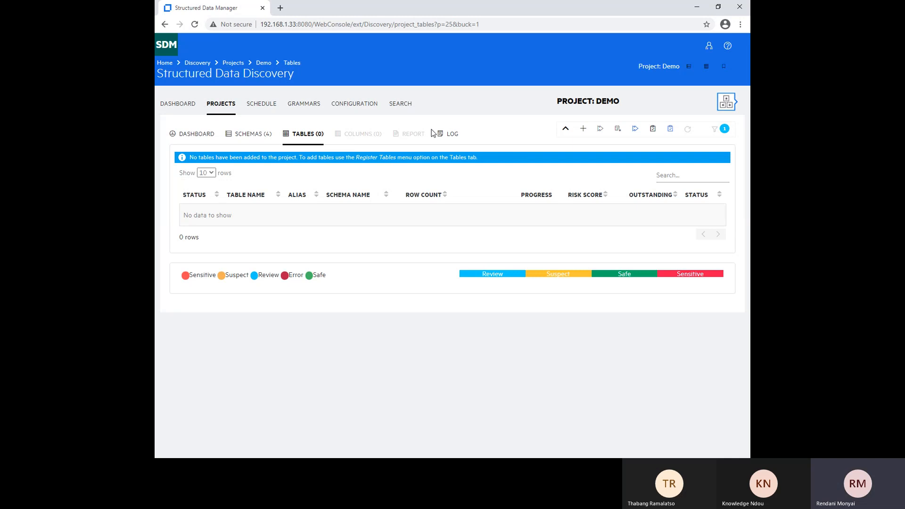
{"action": "left_click", "coordinate": [585, 132]}
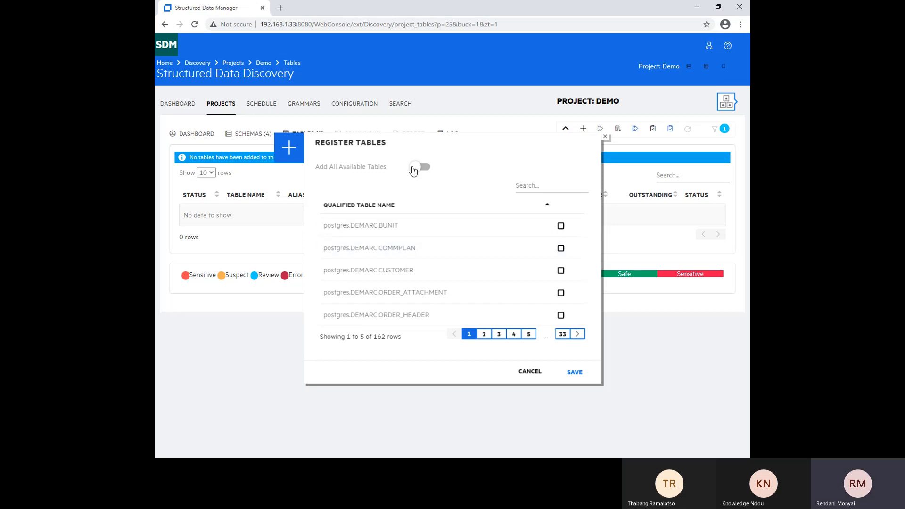
{"action": "left_click", "coordinate": [414, 171]}
{"action": "left_click", "coordinate": [415, 169]}
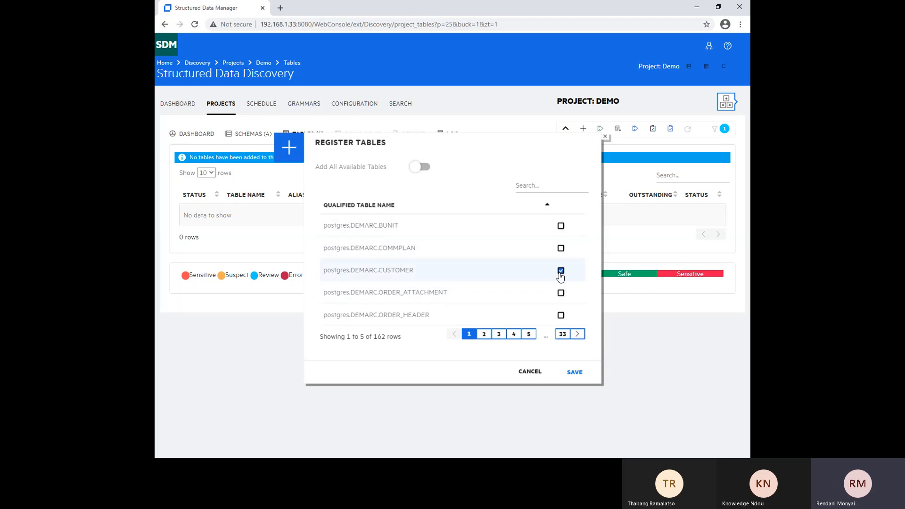
{"action": "left_click", "coordinate": [484, 335]}
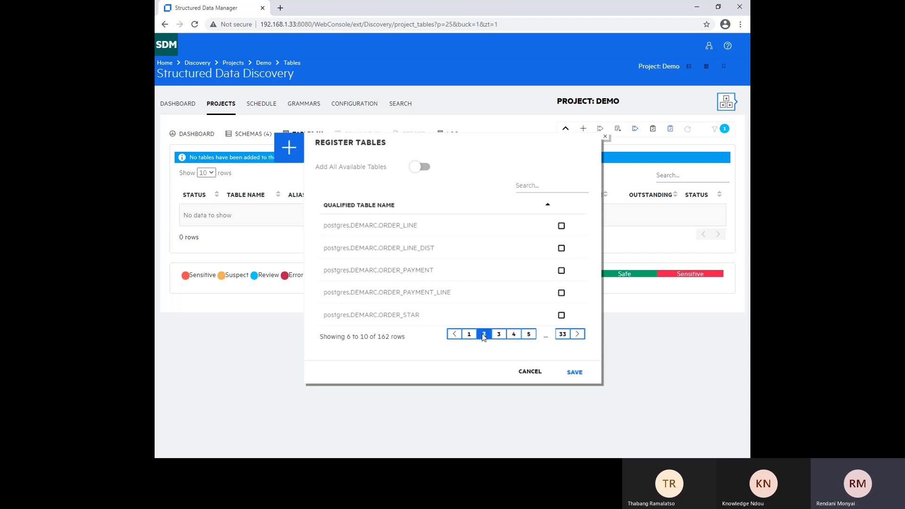
{"action": "left_click", "coordinate": [561, 271]}
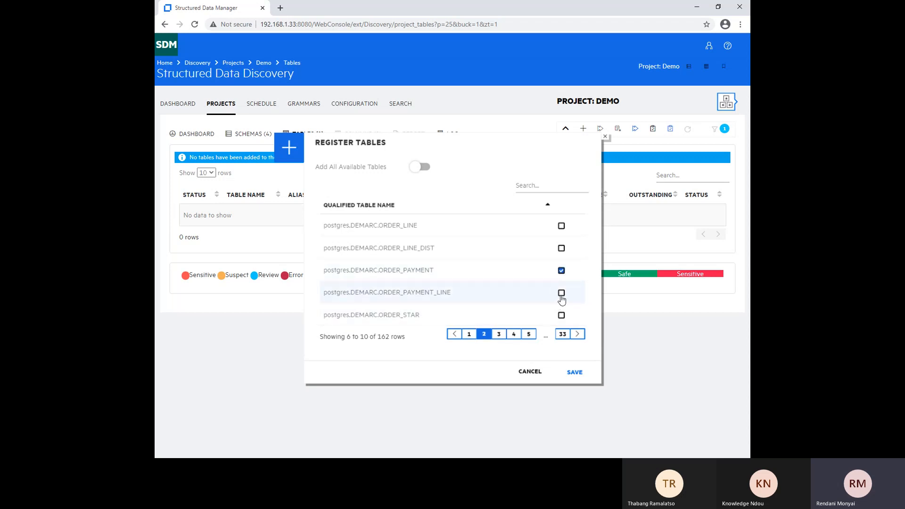
{"action": "left_click", "coordinate": [561, 293]}
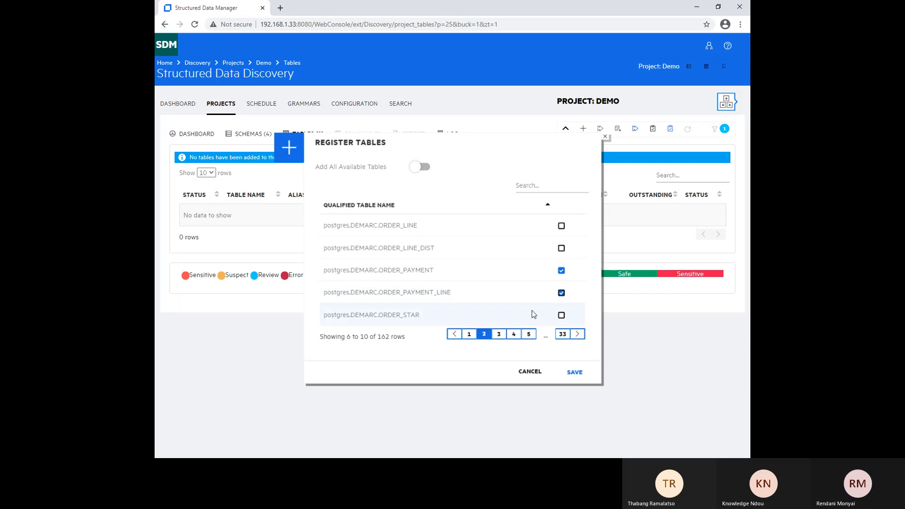
Look through the remaining pages of available tables, from page 3 to the last page.
{"action": "left_click", "coordinate": [499, 336]}
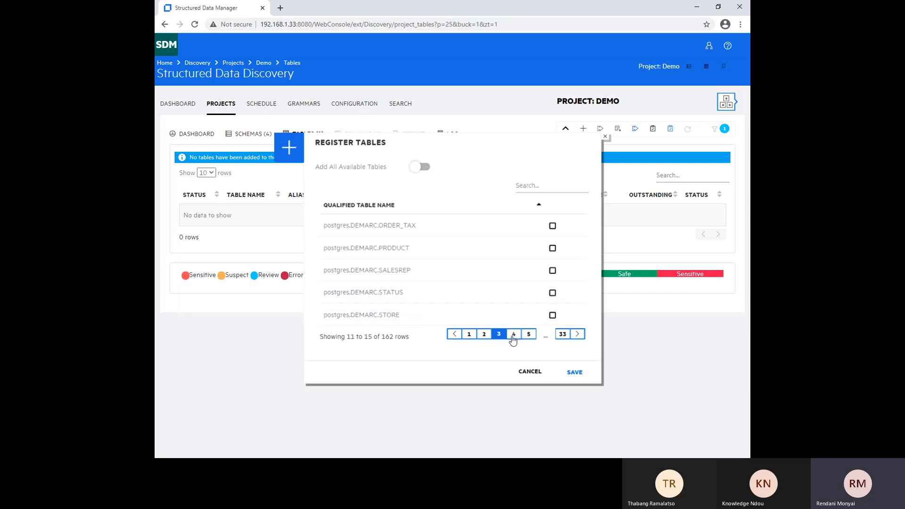
{"action": "left_click", "coordinate": [515, 335]}
{"action": "left_click", "coordinate": [528, 336]}
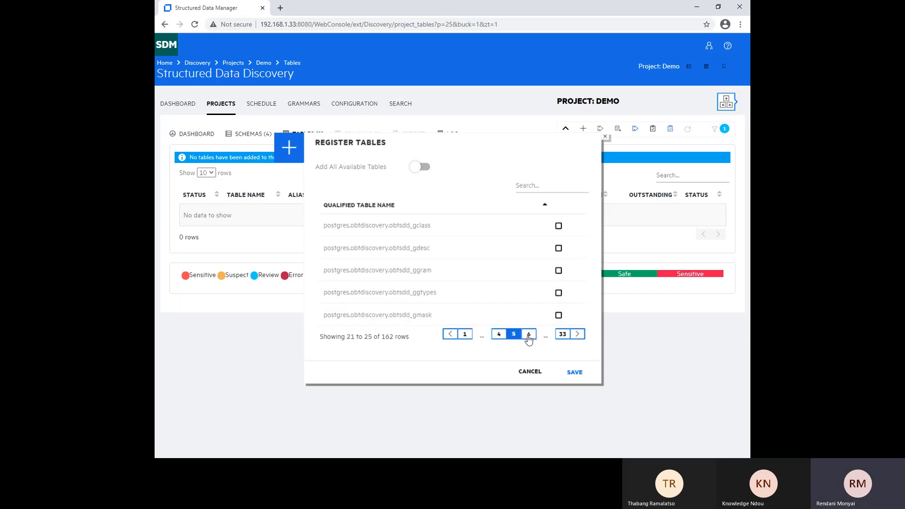
{"action": "left_click", "coordinate": [528, 336]}
{"action": "left_click", "coordinate": [528, 336]}
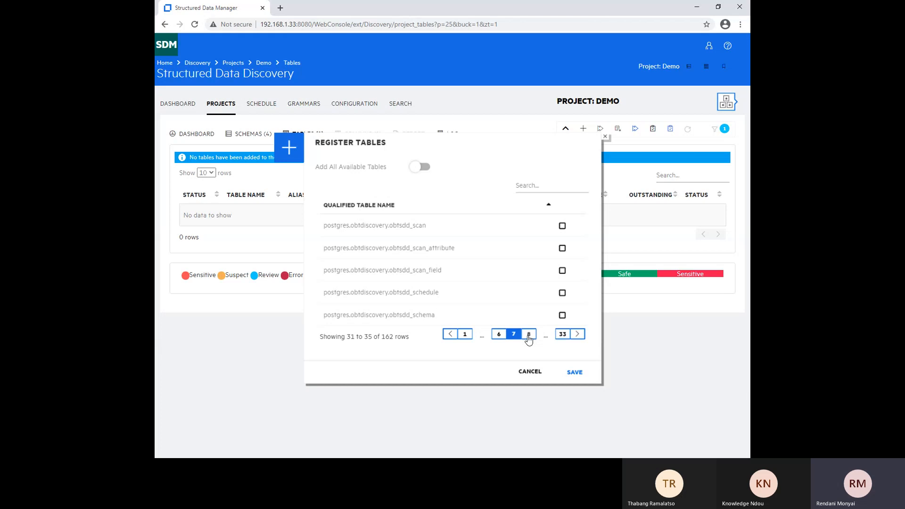
{"action": "left_click", "coordinate": [530, 335]}
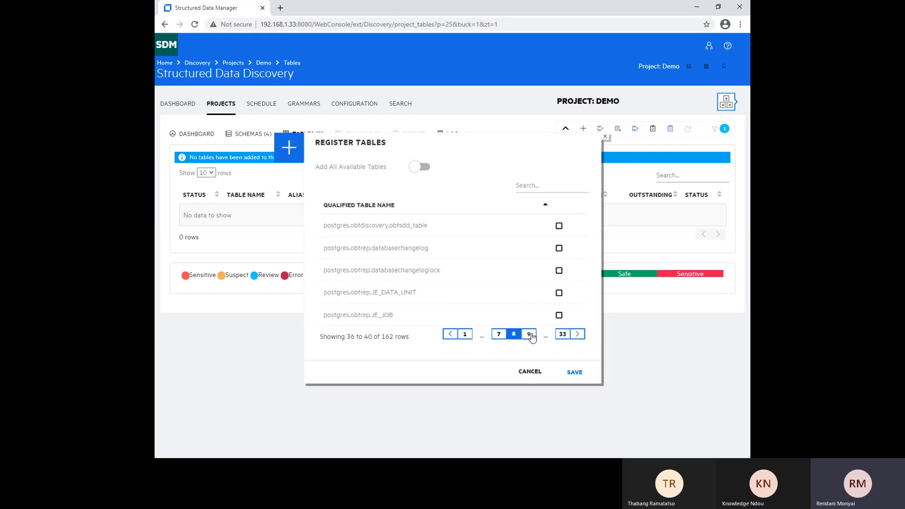
{"action": "left_click", "coordinate": [530, 335]}
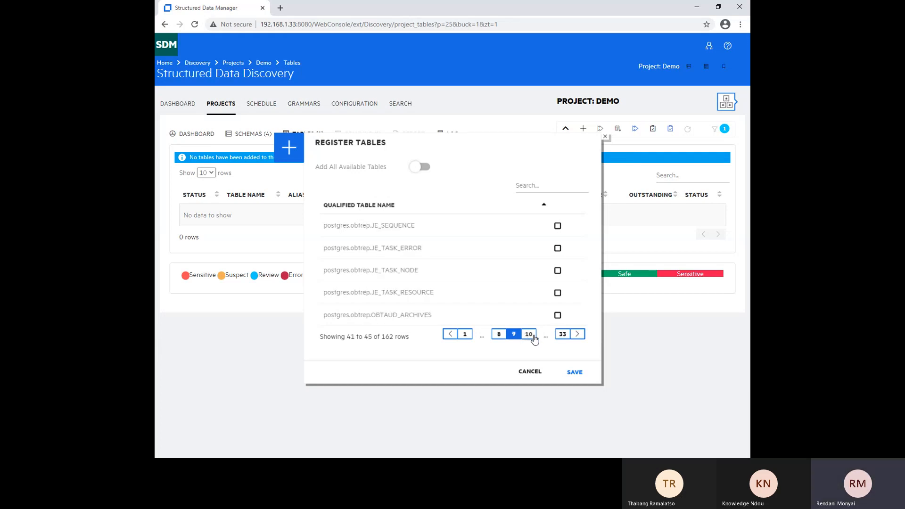
{"action": "left_click", "coordinate": [530, 336]}
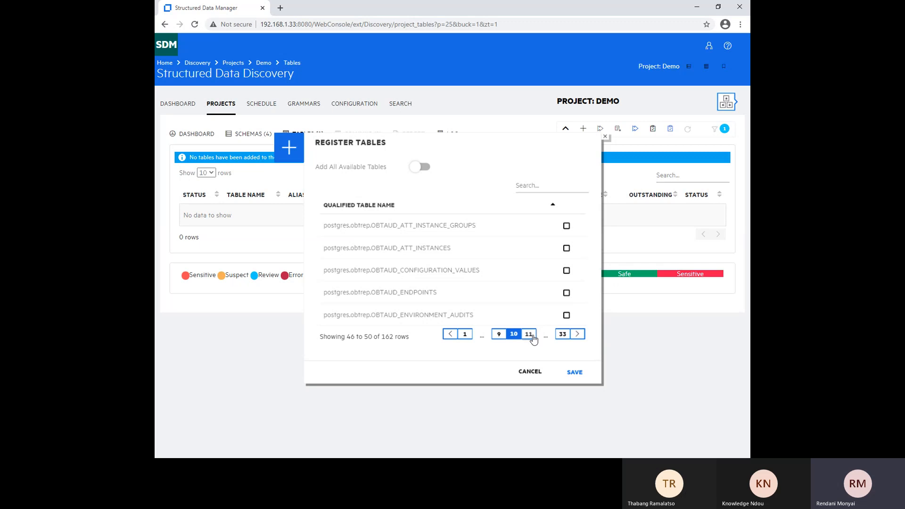
{"action": "left_click", "coordinate": [530, 335]}
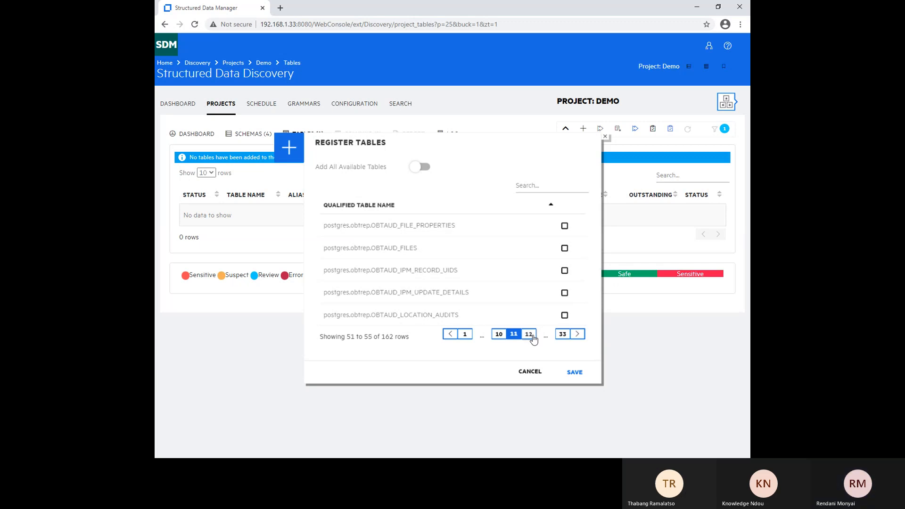
{"action": "left_click", "coordinate": [530, 336]}
{"action": "left_click", "coordinate": [533, 337]}
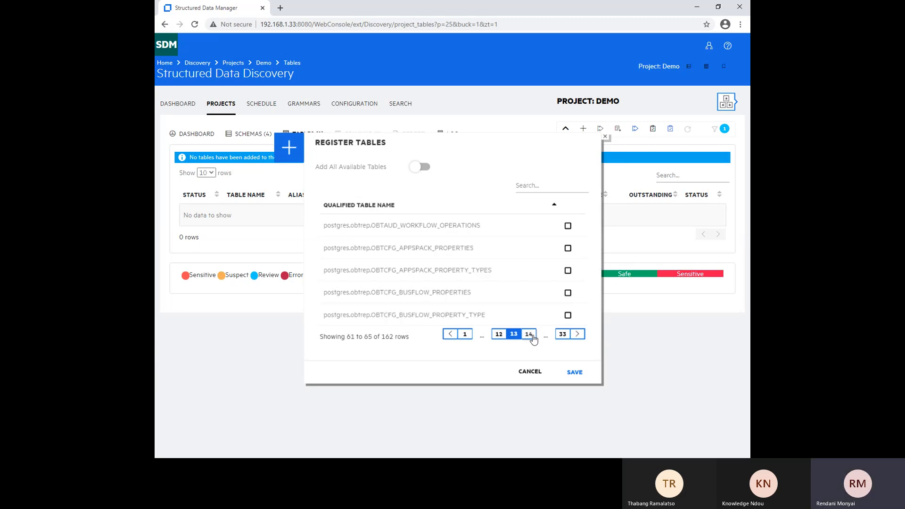
{"action": "left_click", "coordinate": [534, 337]}
{"action": "left_click", "coordinate": [535, 338]}
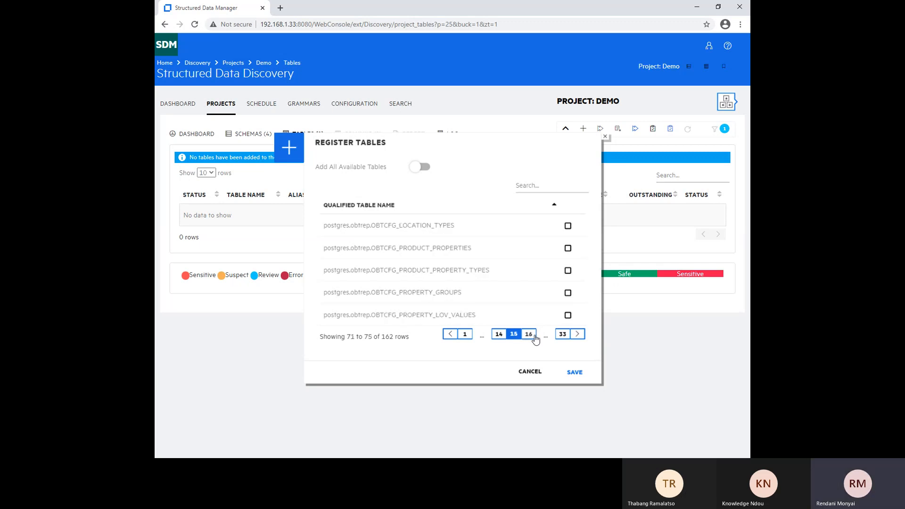
{"action": "left_click", "coordinate": [563, 335]}
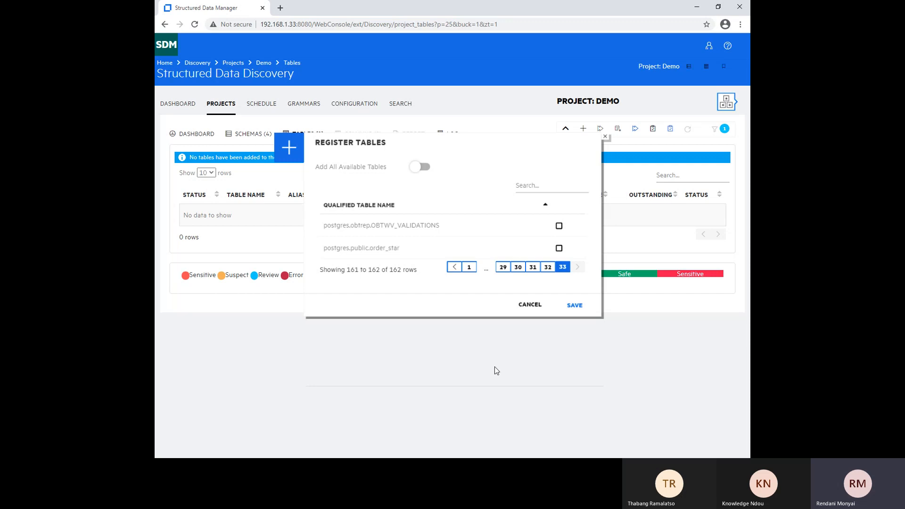
Review the selected tables on the first two pages and save the table registration.
{"action": "left_click", "coordinate": [469, 267]}
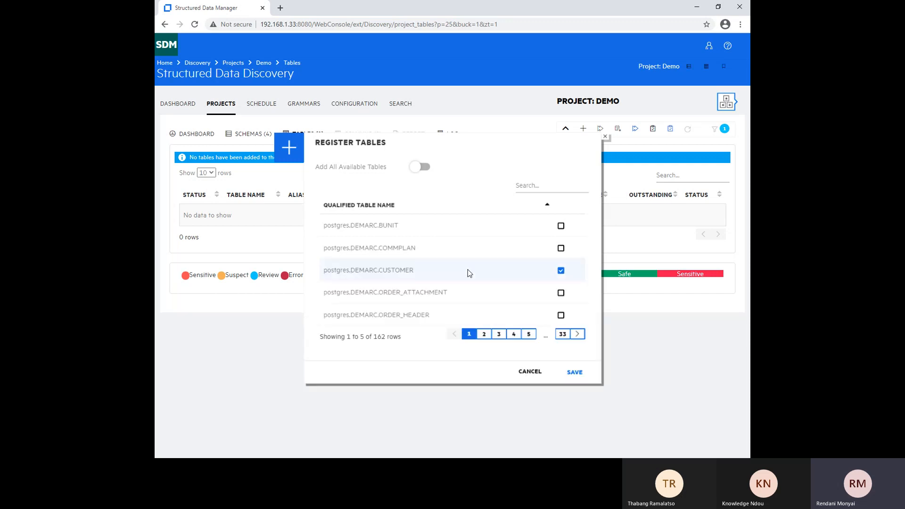
{"action": "left_click", "coordinate": [484, 334]}
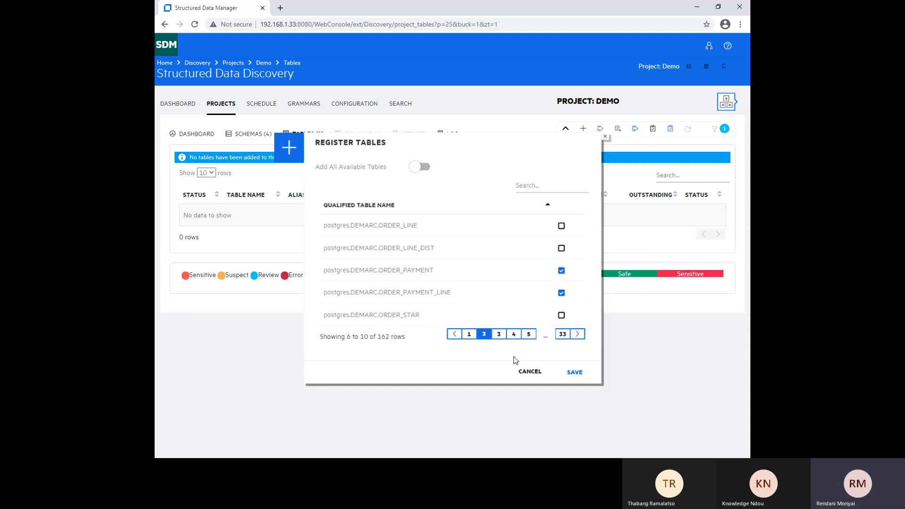
{"action": "left_click", "coordinate": [573, 373]}
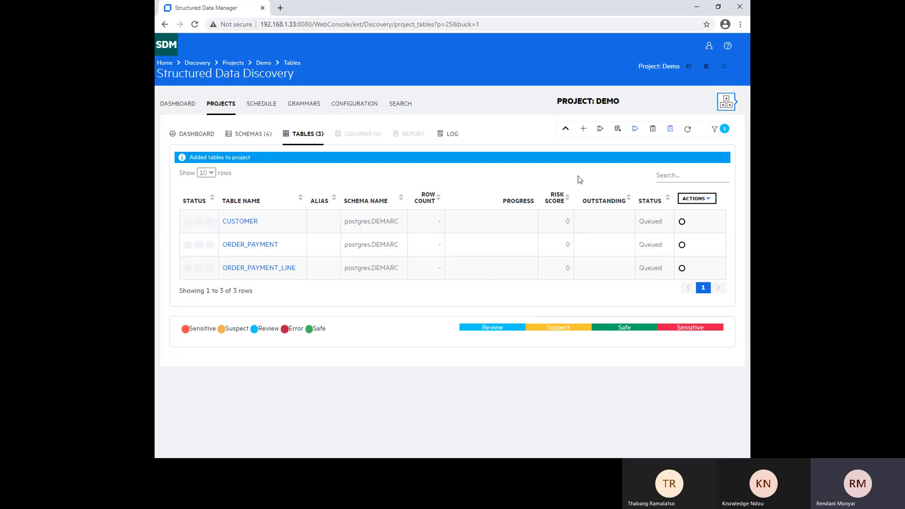
Start a scan of all registered tables in the project and confirm it.
{"action": "left_click", "coordinate": [601, 130]}
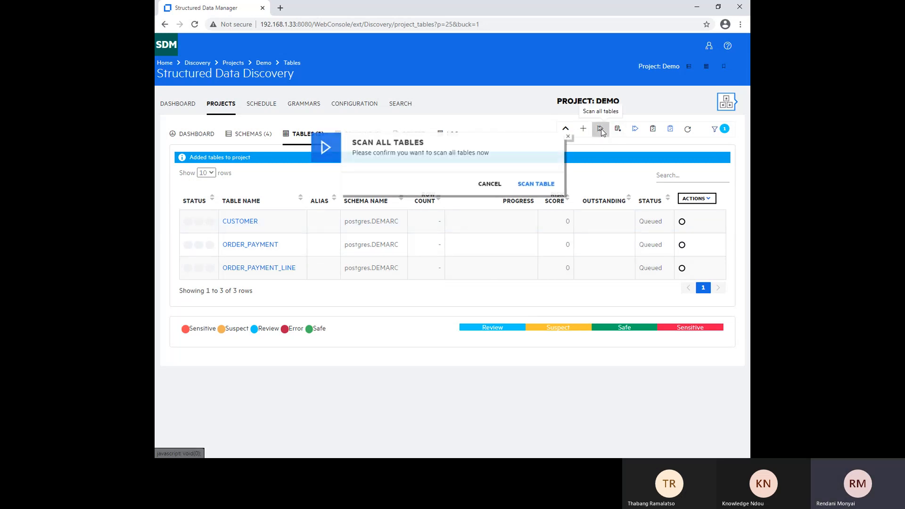
{"action": "left_click", "coordinate": [548, 187]}
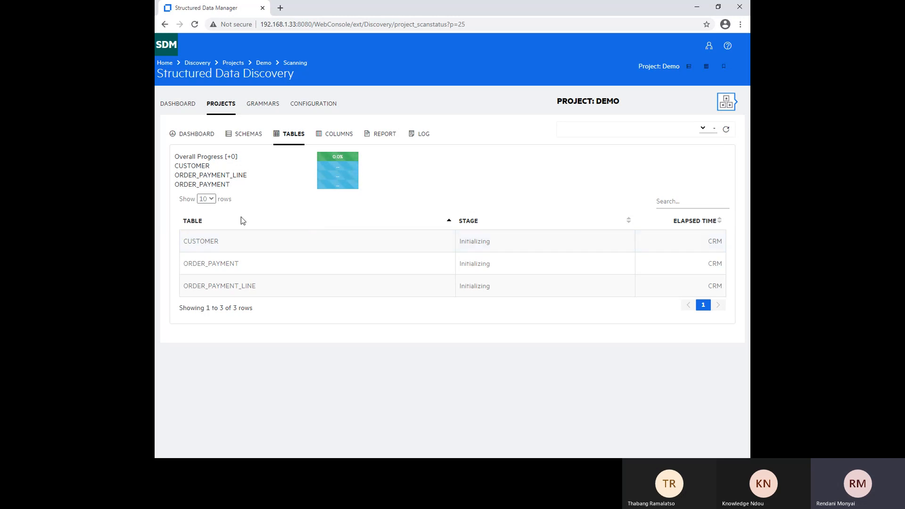
Look through the grammars overview, the grammar classes and the masking definitions.
{"action": "left_click", "coordinate": [254, 105]}
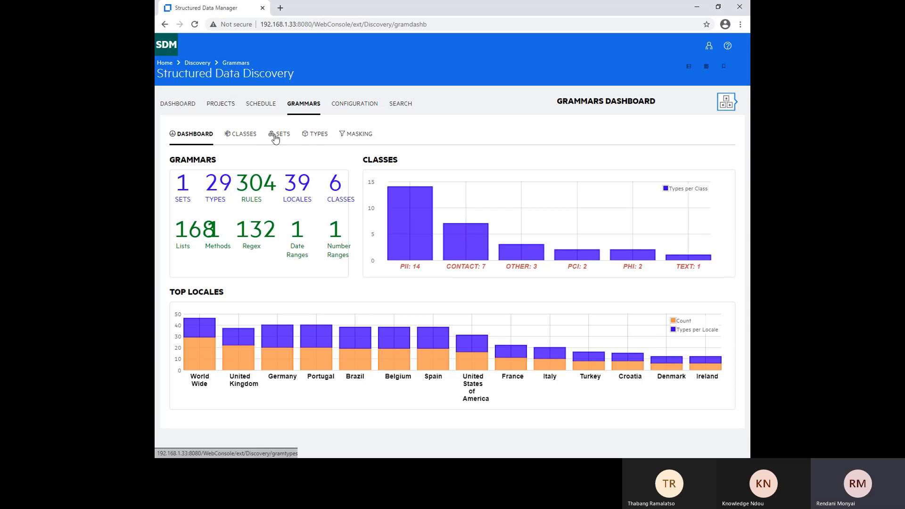
{"action": "left_click", "coordinate": [245, 138]}
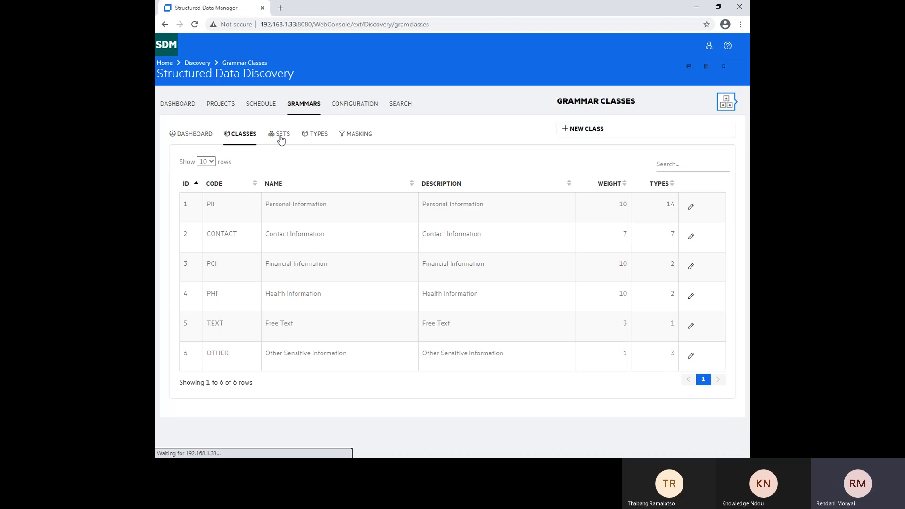
{"action": "left_click", "coordinate": [365, 139]}
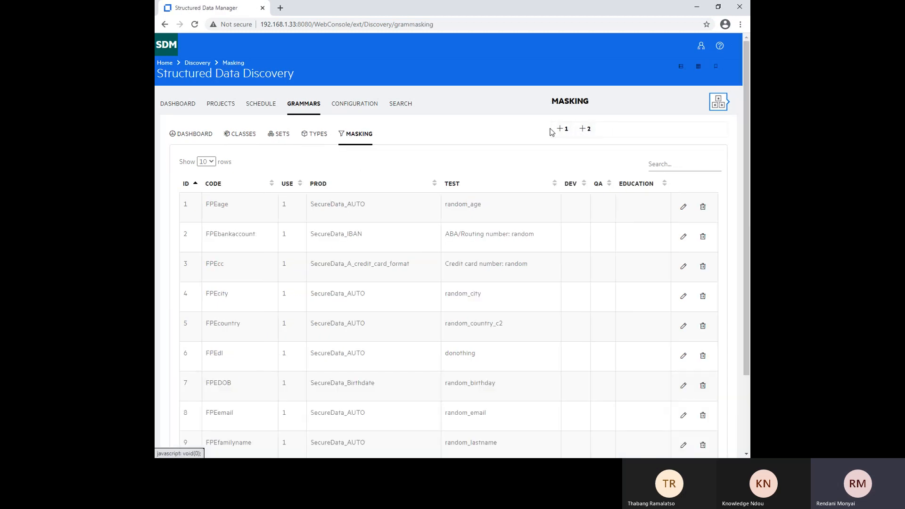
Return to the main discovery dashboard and open the Demo project to examine its review status, risk score and sensitive field count.
{"action": "left_click", "coordinate": [165, 110]}
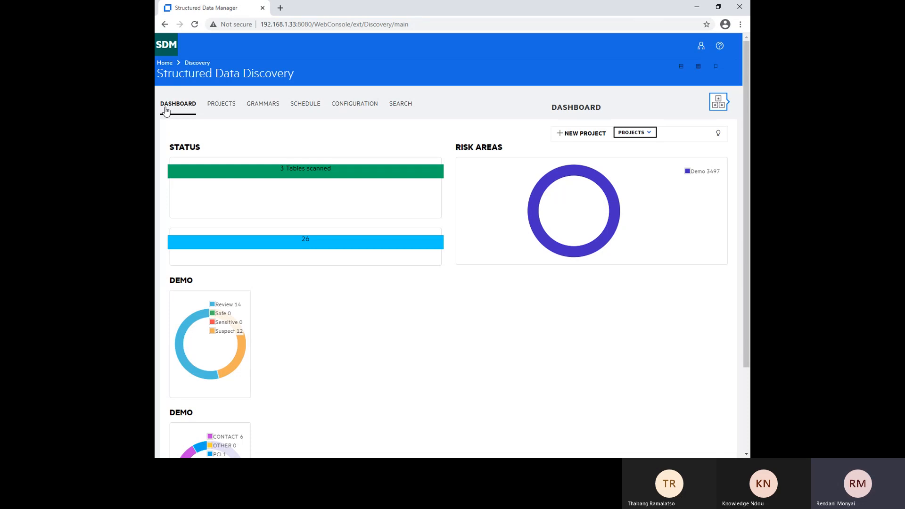
{"action": "left_click", "coordinate": [166, 111]}
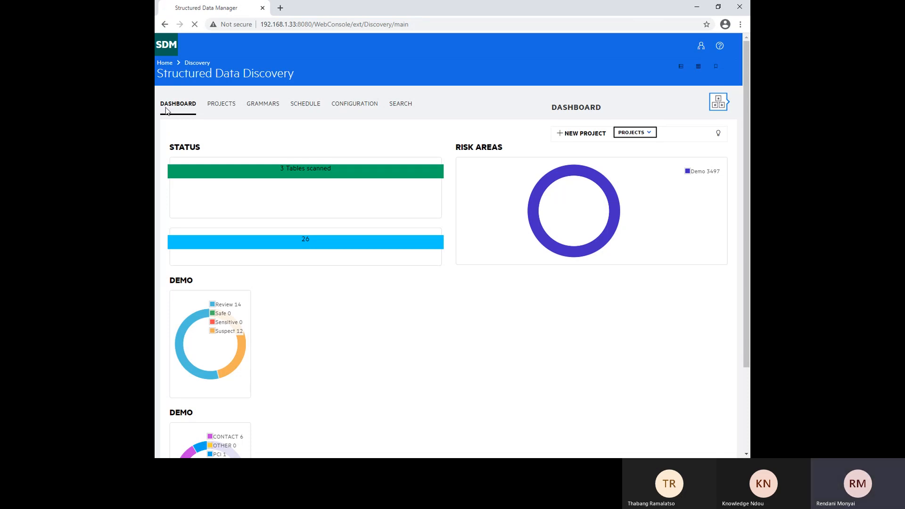
{"action": "left_click", "coordinate": [650, 133]}
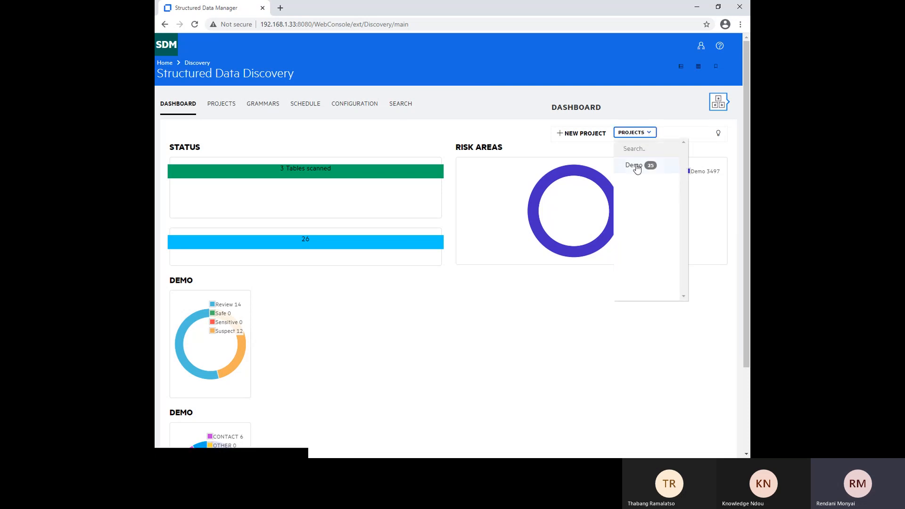
{"action": "left_click", "coordinate": [636, 166]}
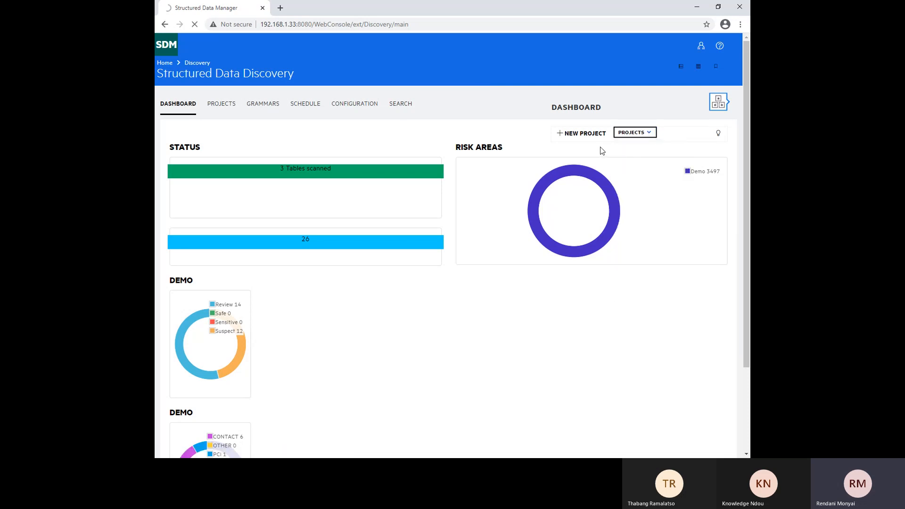
{"action": "scroll", "coordinate": [280, 277], "scroll_direction": "down", "scroll_amount": 1}
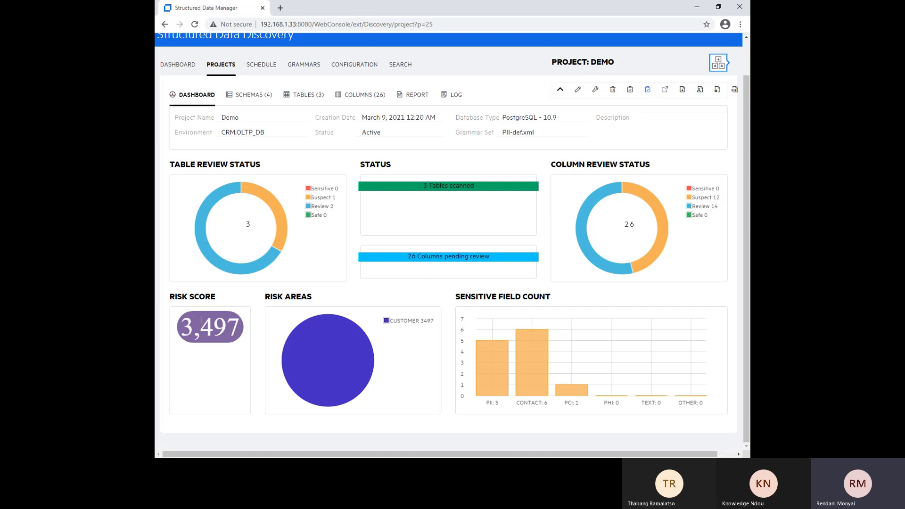
{"action": "mouse_move", "coordinate": [361, 384]}
Refresh the Demo project's table list and open the details of the CUSTOMER table.
{"action": "left_click", "coordinate": [305, 96]}
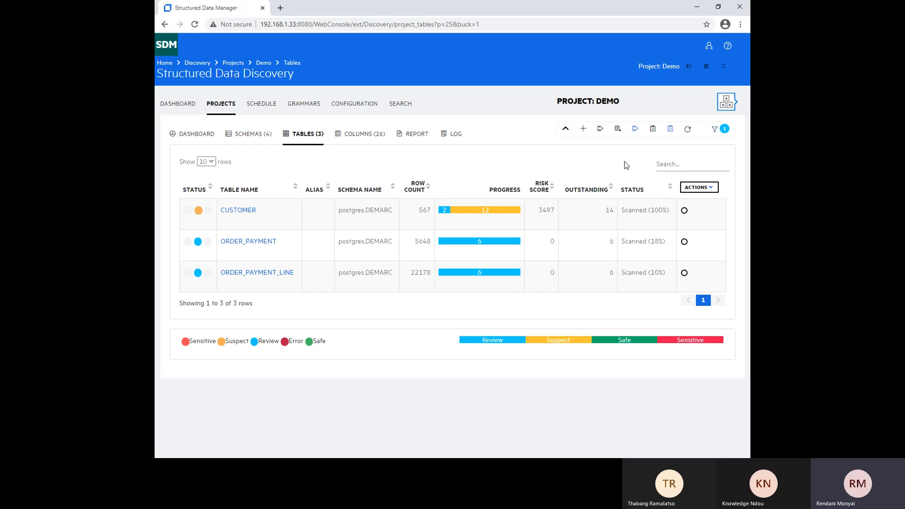
{"action": "left_click", "coordinate": [688, 130]}
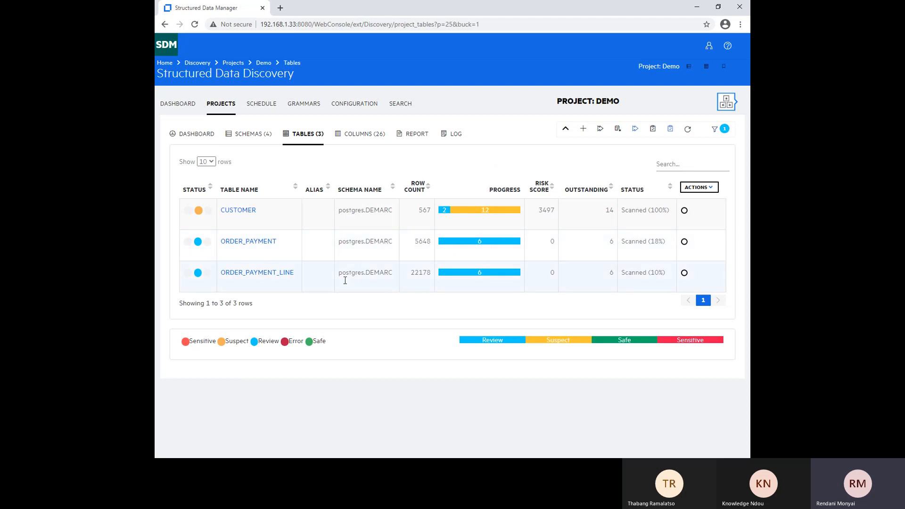
{"action": "left_click", "coordinate": [237, 215]}
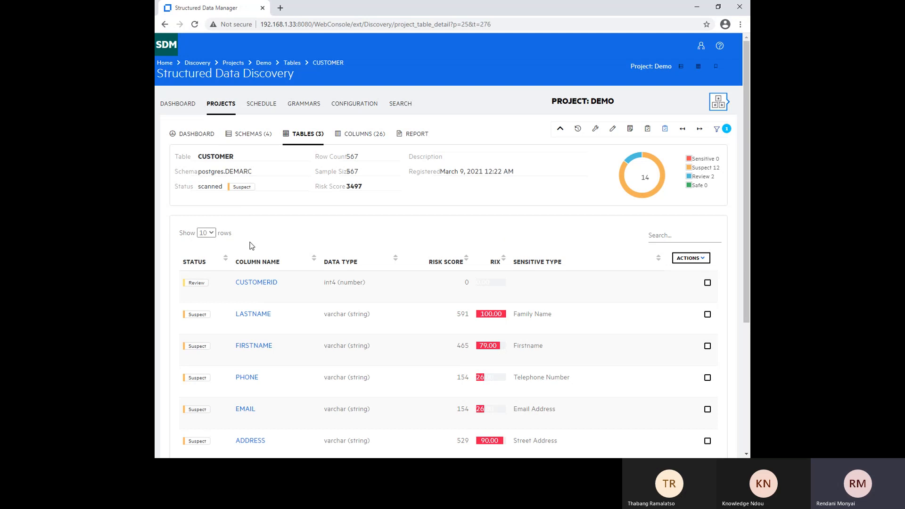
Try to select the suspect columns from LASTNAME through GENDER on the first page of the CUSTOMER table.
{"action": "scroll", "coordinate": [531, 337], "scroll_direction": "down", "scroll_amount": 2}
{"action": "scroll", "coordinate": [530, 337], "scroll_direction": "down", "scroll_amount": 1}
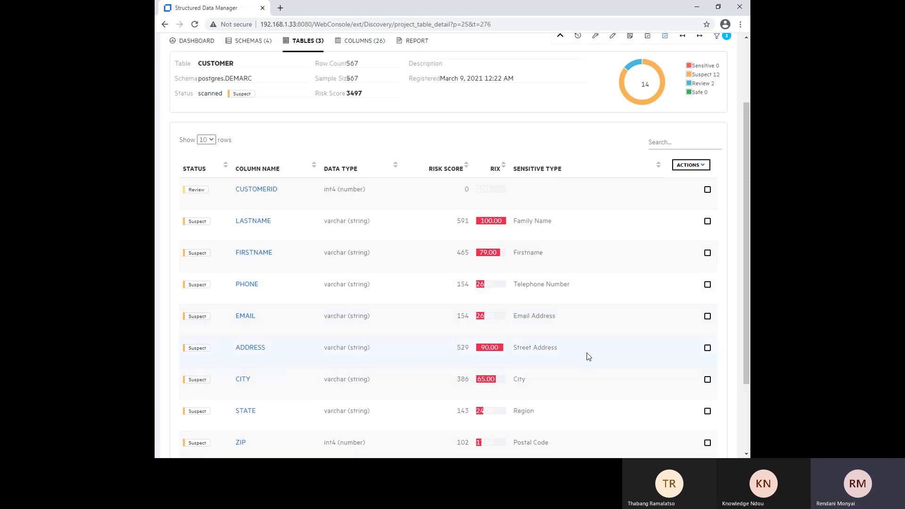
{"action": "left_click", "coordinate": [708, 221]}
{"action": "left_click", "coordinate": [708, 253]}
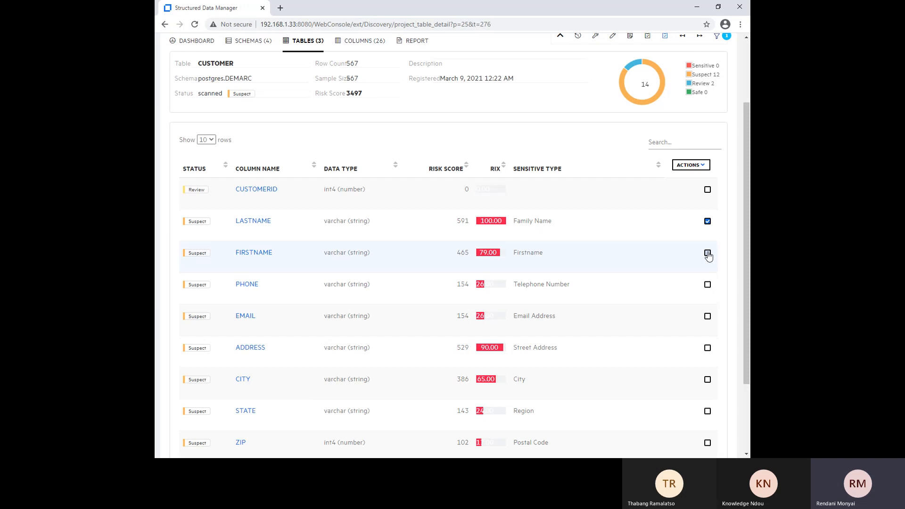
{"action": "left_click", "coordinate": [708, 285]}
{"action": "left_click", "coordinate": [708, 316]}
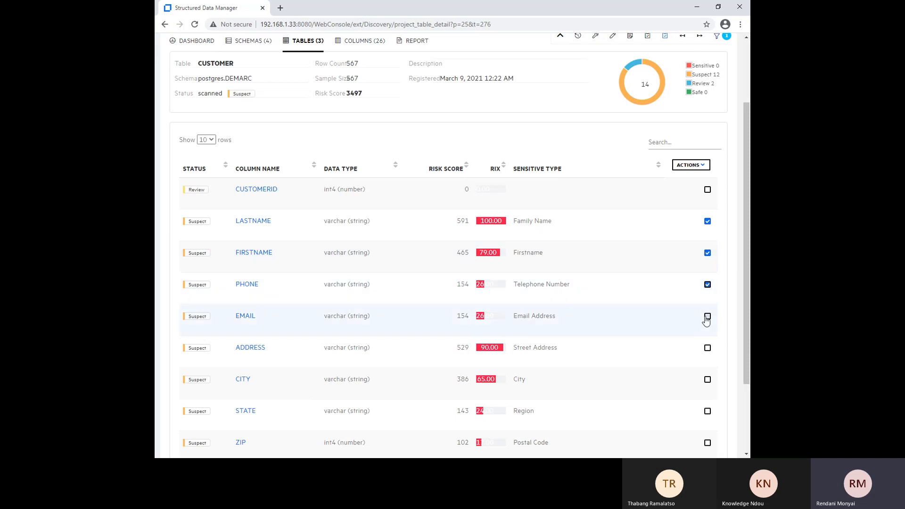
{"action": "left_click", "coordinate": [708, 349]}
{"action": "left_click", "coordinate": [708, 380]}
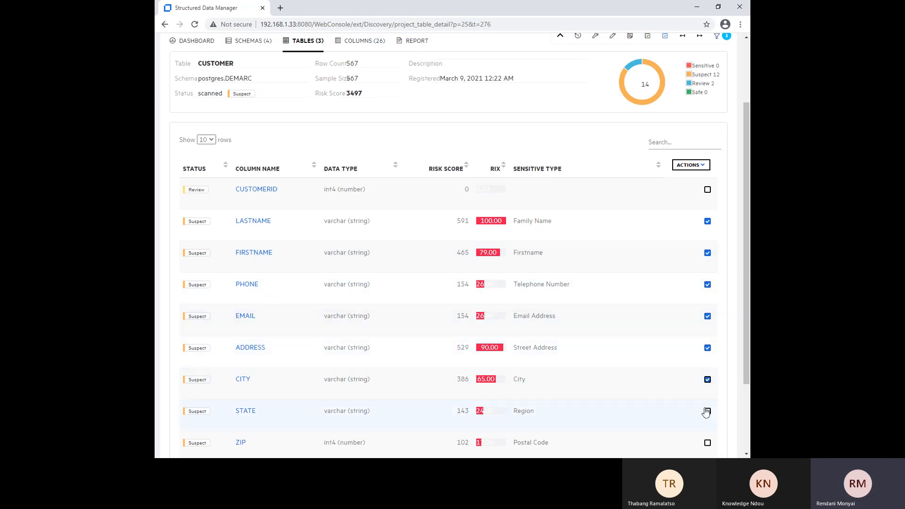
{"action": "left_click", "coordinate": [707, 411]}
{"action": "scroll", "coordinate": [703, 405], "scroll_direction": "down", "scroll_amount": 2}
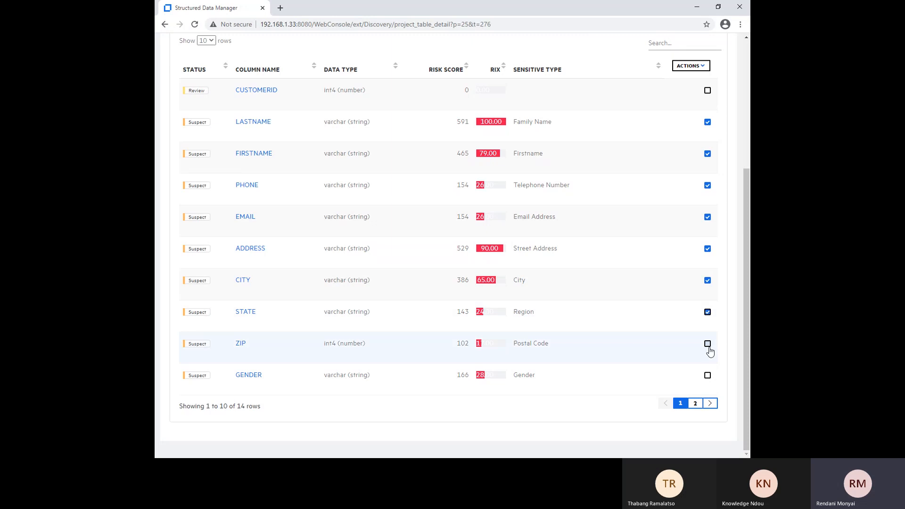
{"action": "left_click", "coordinate": [707, 345]}
{"action": "left_click", "coordinate": [708, 375]}
Try to add DATEOFBIRTH, CREDITCARD and SOCIAL from the second page to the column selection.
{"action": "left_click", "coordinate": [695, 404]}
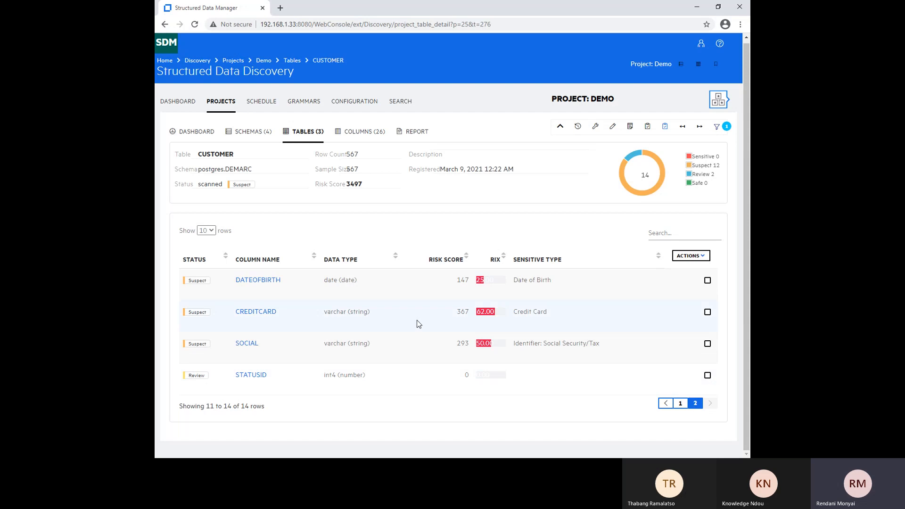
{"action": "left_click", "coordinate": [707, 281]}
{"action": "left_click", "coordinate": [707, 312]}
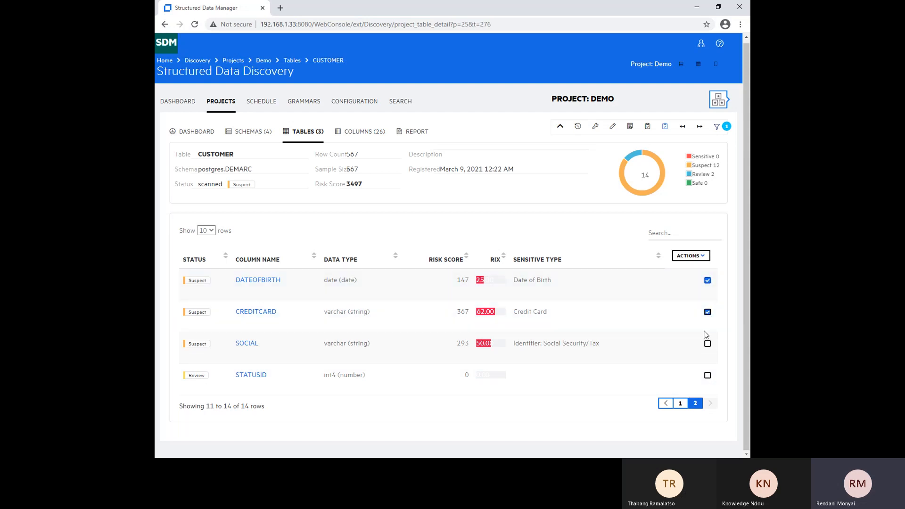
{"action": "left_click", "coordinate": [707, 345]}
Return to the first page of columns and reselect all suspect columns from LASTNAME through GENDER, leaving out CUSTOMERID.
{"action": "left_click", "coordinate": [680, 405]}
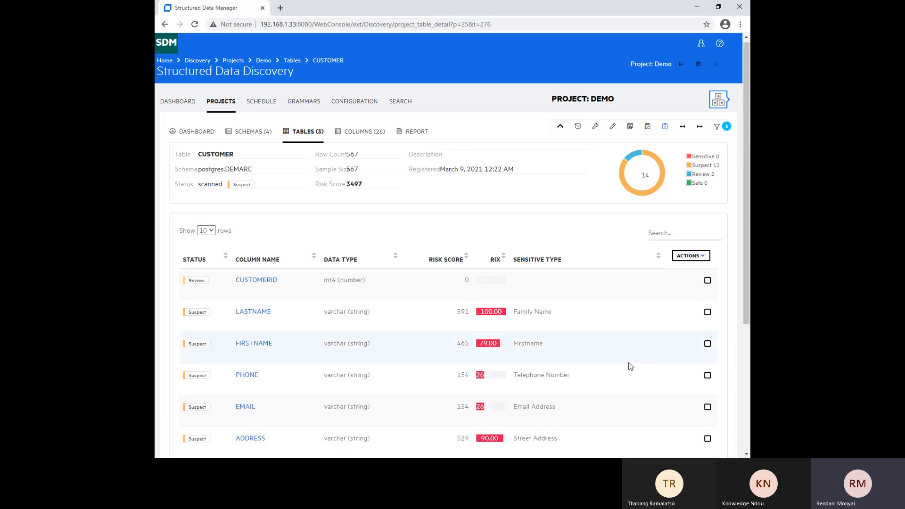
{"action": "scroll", "coordinate": [687, 341], "scroll_direction": "down", "scroll_amount": 2}
{"action": "scroll", "coordinate": [666, 228], "scroll_direction": "down", "scroll_amount": 2}
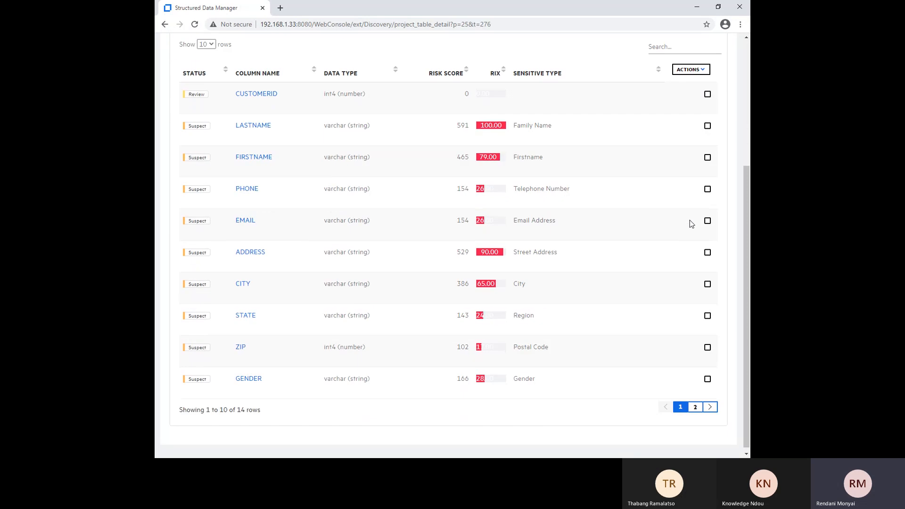
{"action": "scroll", "coordinate": [621, 170], "scroll_direction": "up", "scroll_amount": 1}
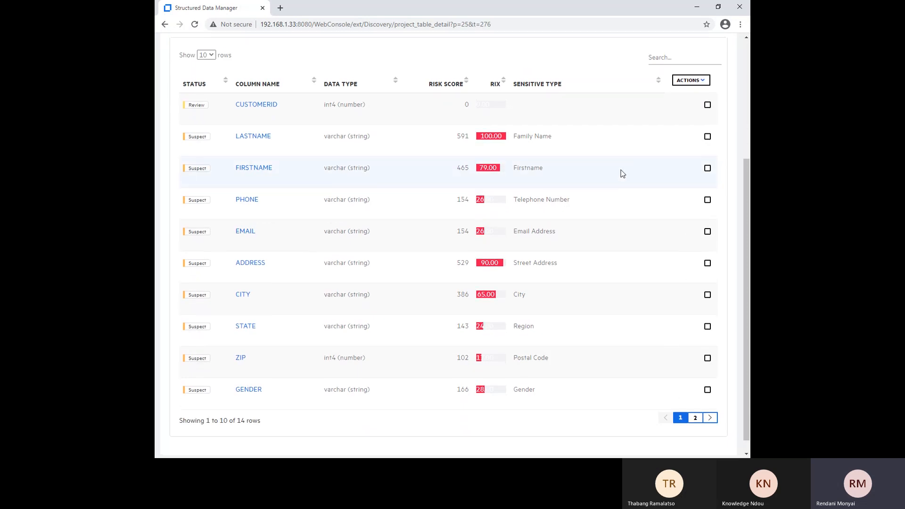
{"action": "scroll", "coordinate": [621, 172], "scroll_direction": "up", "scroll_amount": 2}
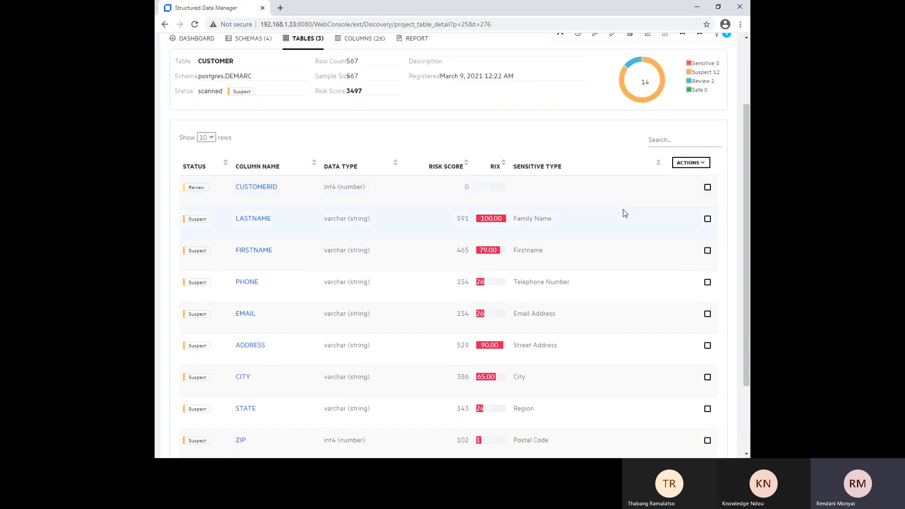
{"action": "left_click", "coordinate": [708, 220]}
{"action": "left_click", "coordinate": [708, 250]}
{"action": "left_click", "coordinate": [707, 282]}
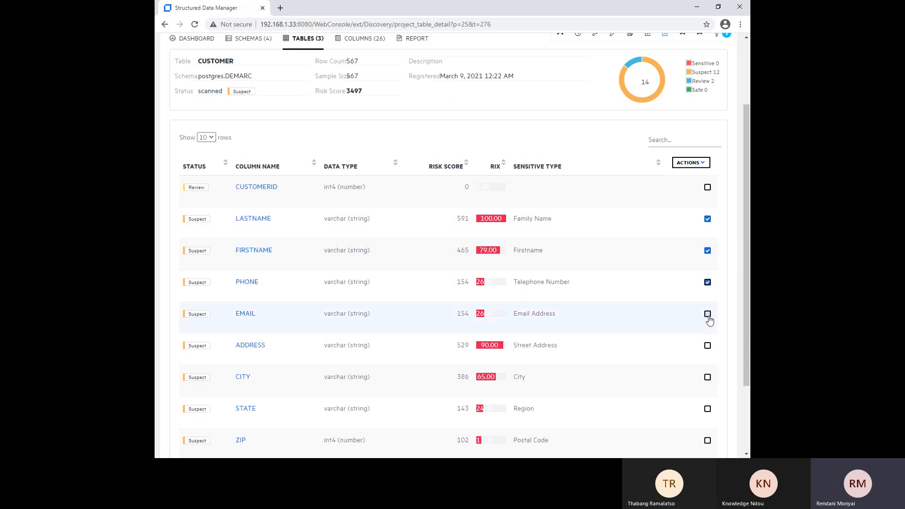
{"action": "left_click", "coordinate": [707, 314]}
{"action": "left_click", "coordinate": [708, 346]}
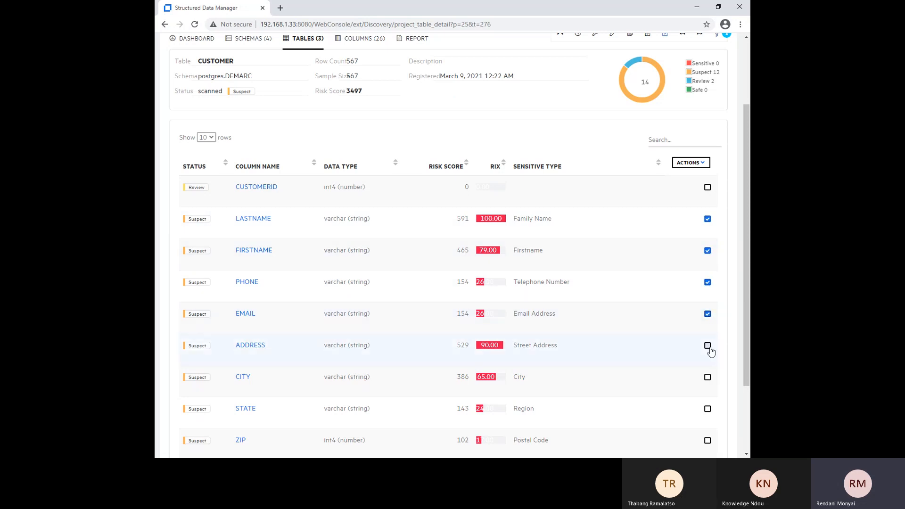
{"action": "left_click", "coordinate": [708, 377]}
{"action": "scroll", "coordinate": [710, 381], "scroll_direction": "down", "scroll_amount": 2}
{"action": "left_click", "coordinate": [708, 316]}
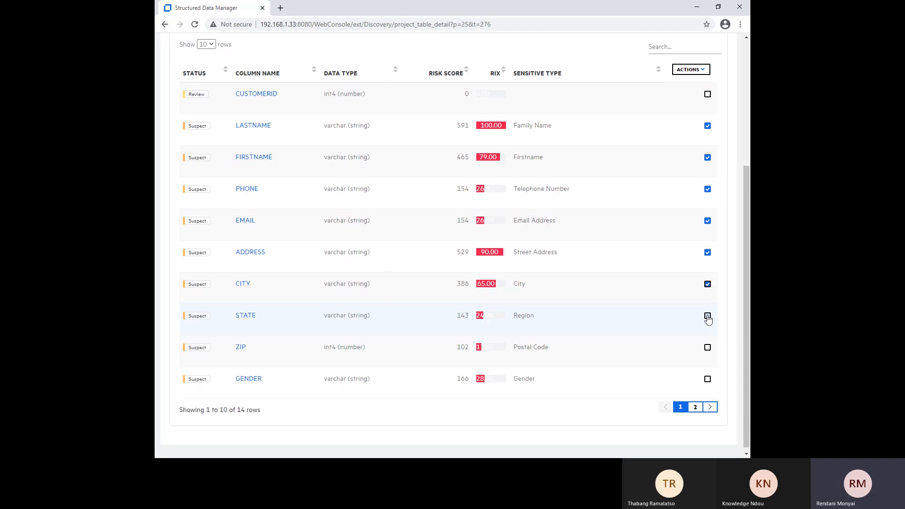
{"action": "left_click", "coordinate": [707, 347]}
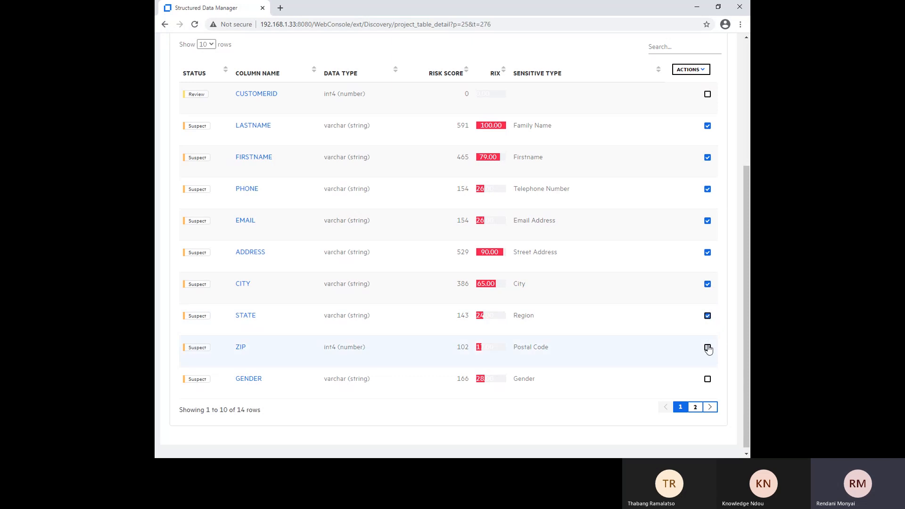
{"action": "left_click", "coordinate": [708, 379]}
Review the nine selected columns with the conclusion Confirm and save the review.
{"action": "left_click", "coordinate": [692, 212]}
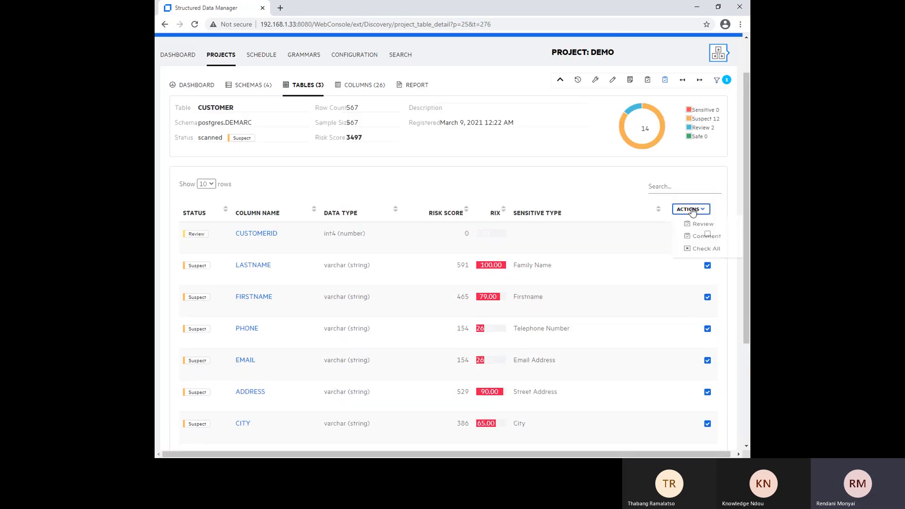
{"action": "left_click", "coordinate": [697, 230]}
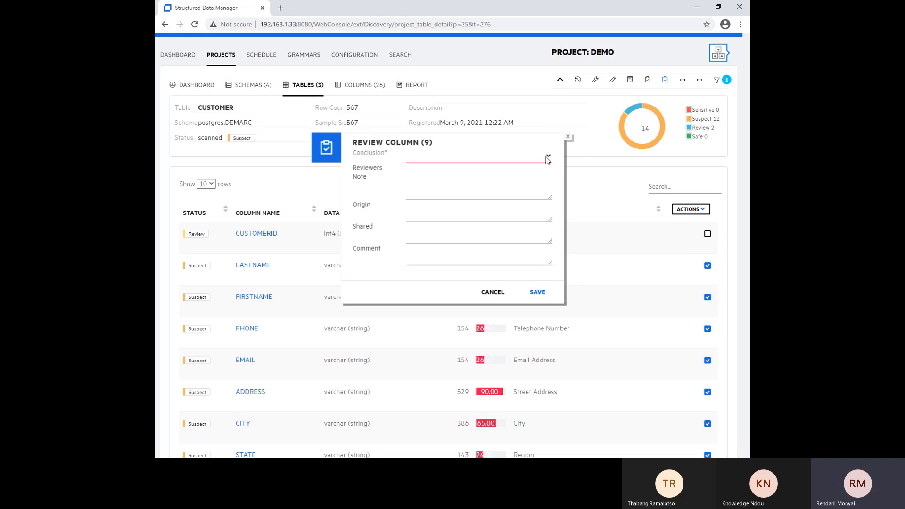
{"action": "left_click", "coordinate": [411, 179]}
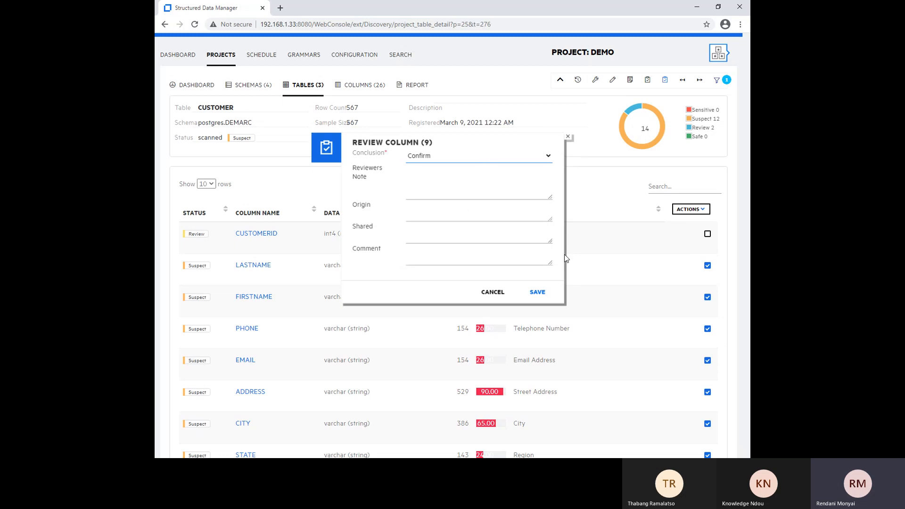
{"action": "left_click", "coordinate": [536, 293]}
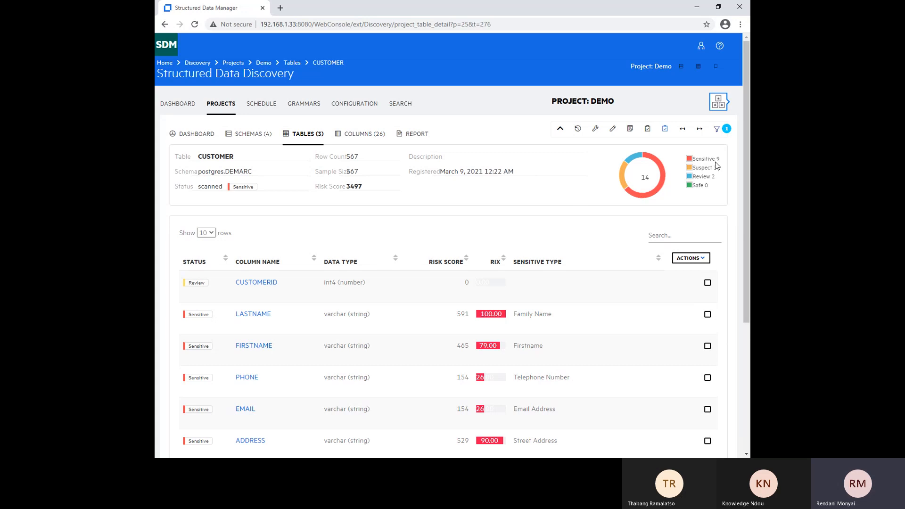
Review DATEOFBIRTH, CREDITCARD and SOCIAL on the second page of columns with the conclusion Confirm and save the review.
{"action": "scroll", "coordinate": [703, 171], "scroll_direction": "down", "scroll_amount": 1}
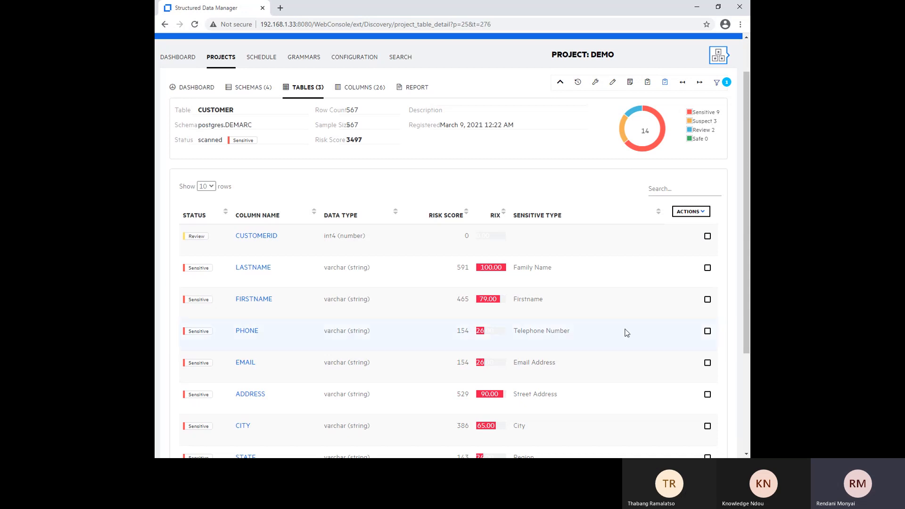
{"action": "scroll", "coordinate": [626, 329], "scroll_direction": "down", "scroll_amount": 3}
{"action": "left_click", "coordinate": [696, 406]}
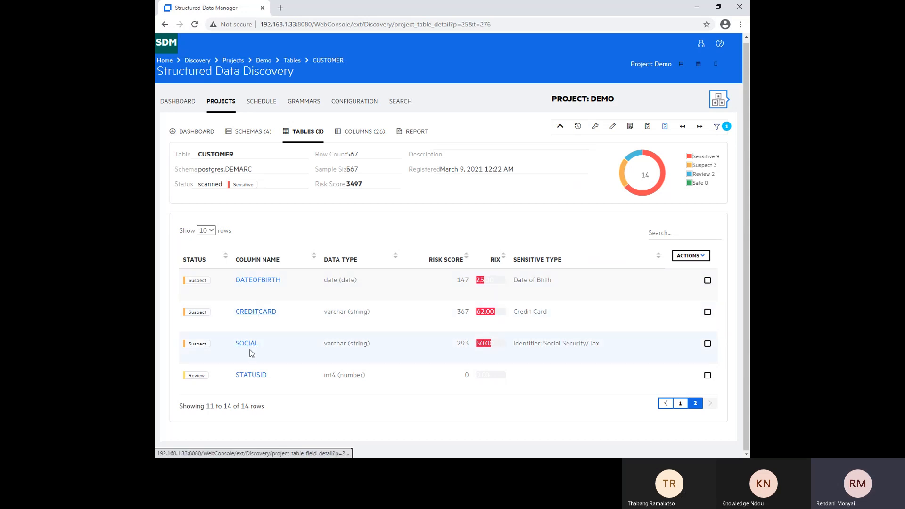
{"action": "left_click", "coordinate": [708, 282]}
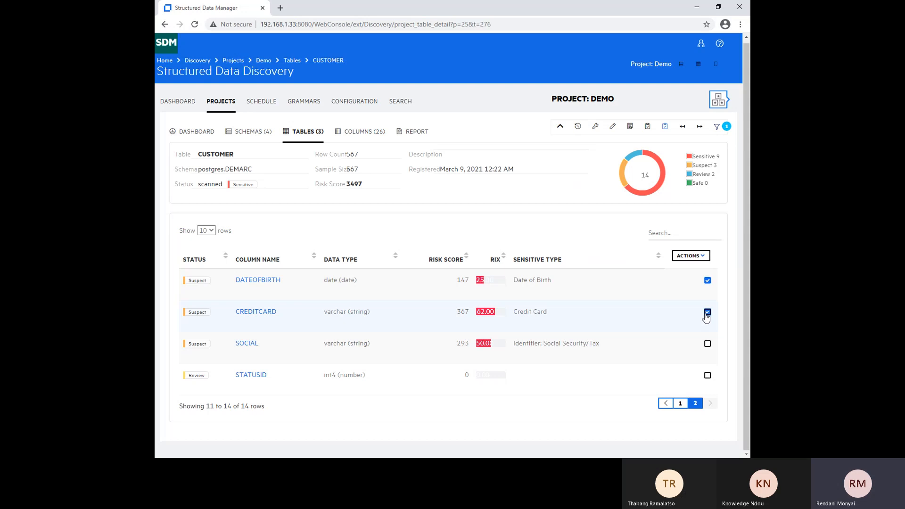
{"action": "left_click", "coordinate": [708, 345]}
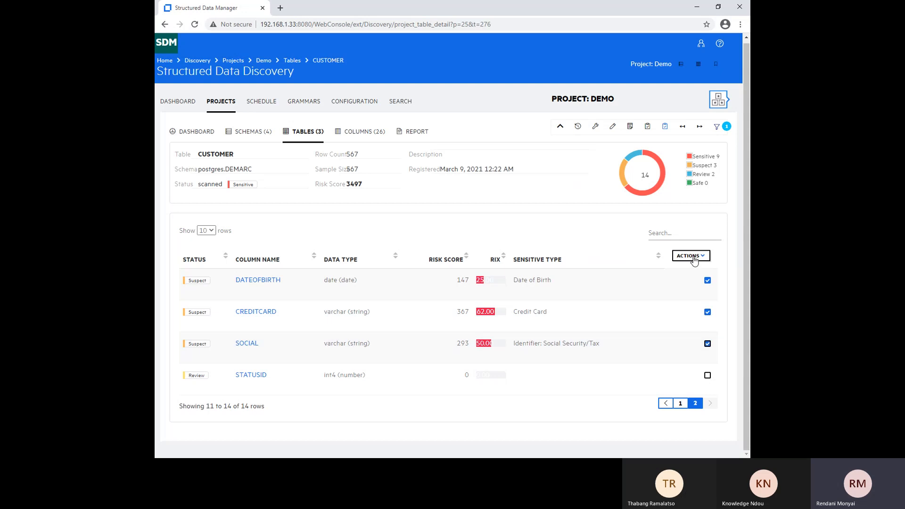
{"action": "left_click", "coordinate": [691, 256]}
{"action": "left_click", "coordinate": [696, 277]}
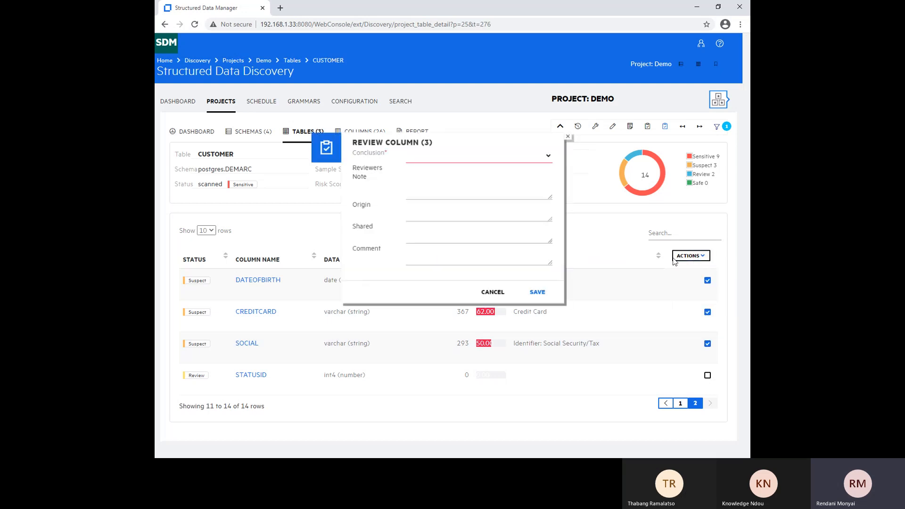
{"action": "left_click", "coordinate": [545, 159]}
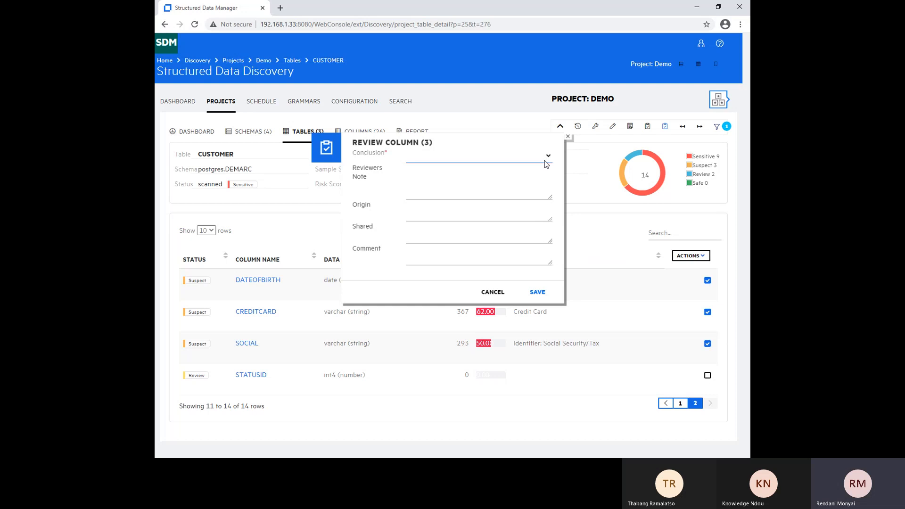
{"action": "left_click", "coordinate": [477, 176]}
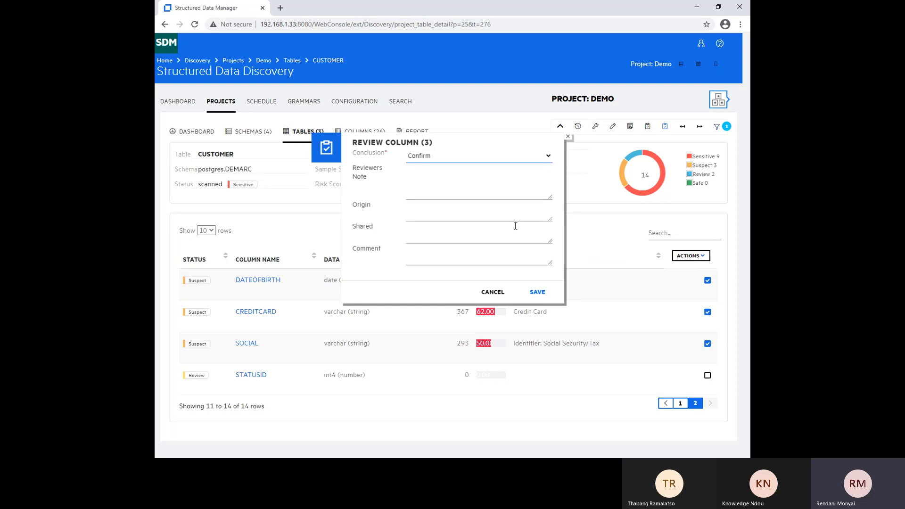
{"action": "left_click", "coordinate": [538, 293]}
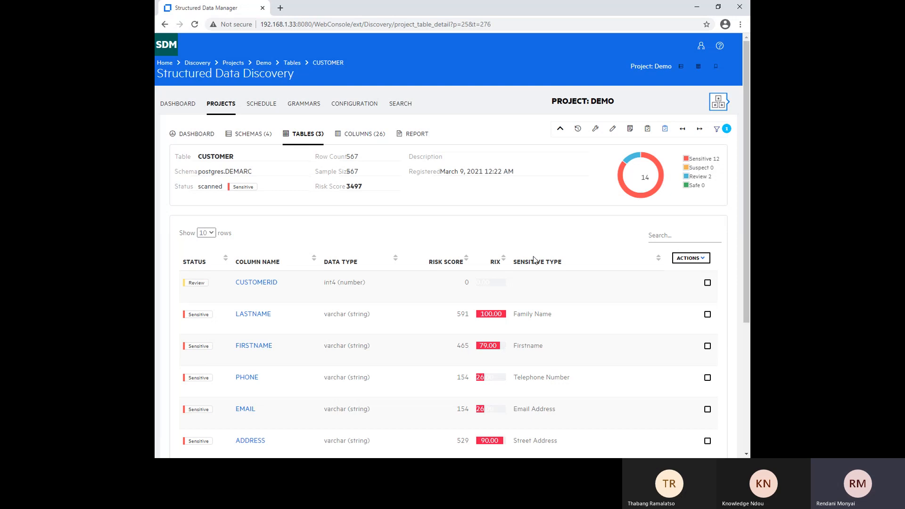
Review the CUSTOMERID column on the first page with a conclusion that marks it as safe, and save the review.
{"action": "scroll", "coordinate": [445, 289], "scroll_direction": "down", "scroll_amount": 2}
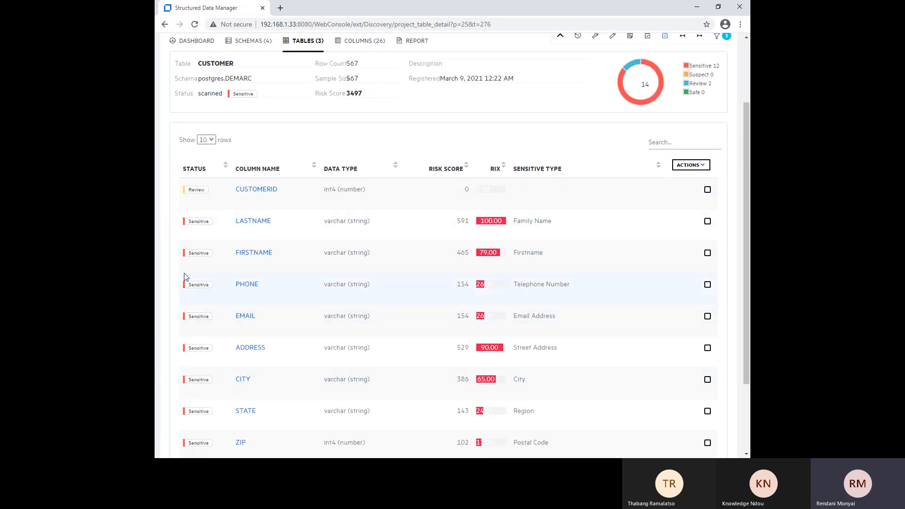
{"action": "scroll", "coordinate": [188, 261], "scroll_direction": "down", "scroll_amount": 2}
{"action": "scroll", "coordinate": [188, 264], "scroll_direction": "up", "scroll_amount": 4}
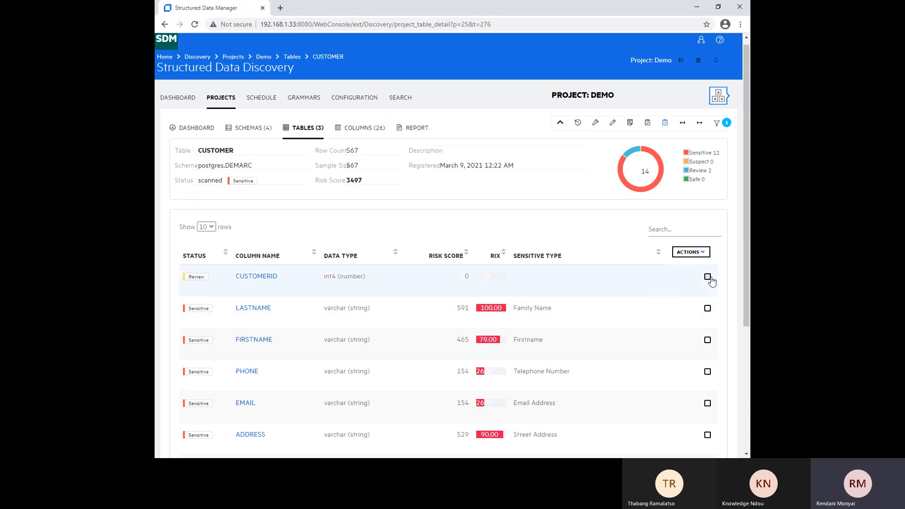
{"action": "scroll", "coordinate": [643, 313], "scroll_direction": "down", "scroll_amount": 4}
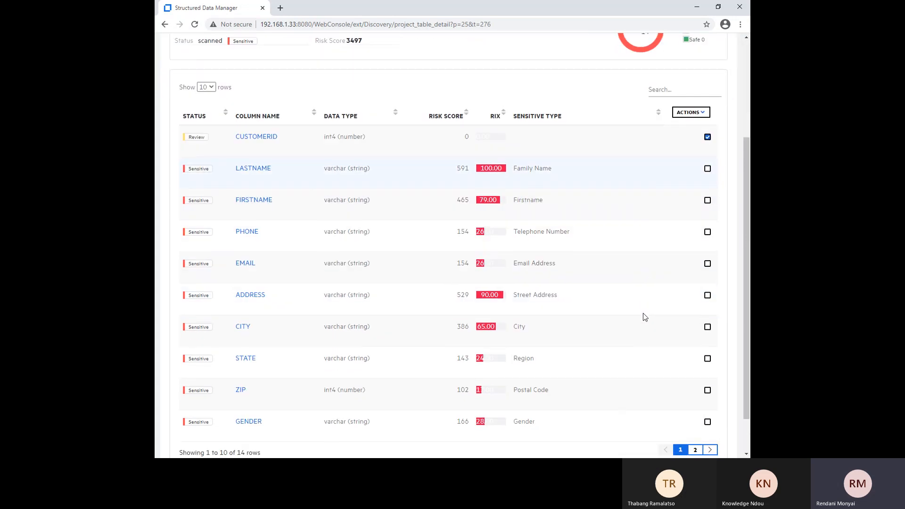
{"action": "scroll", "coordinate": [643, 313], "scroll_direction": "up", "scroll_amount": 2}
{"action": "scroll", "coordinate": [645, 317], "scroll_direction": "up", "scroll_amount": 2}
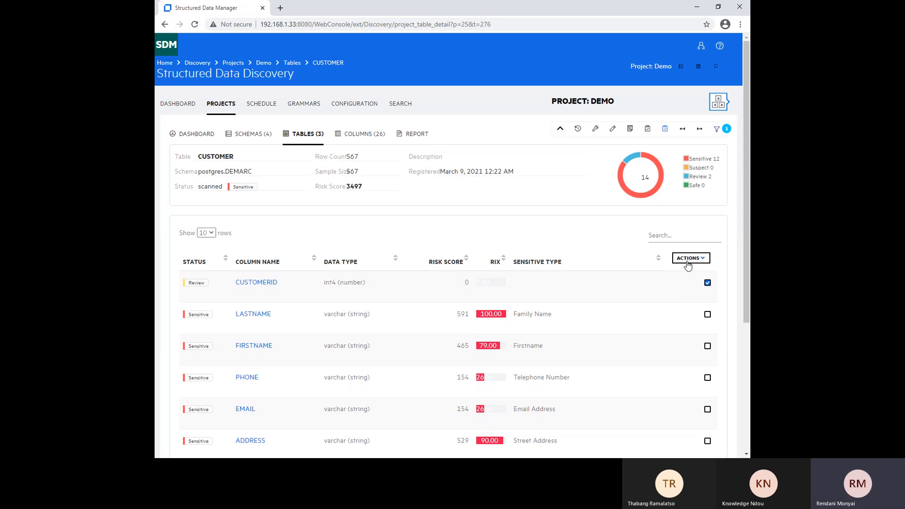
{"action": "left_click", "coordinate": [691, 258]}
{"action": "left_click", "coordinate": [701, 276]}
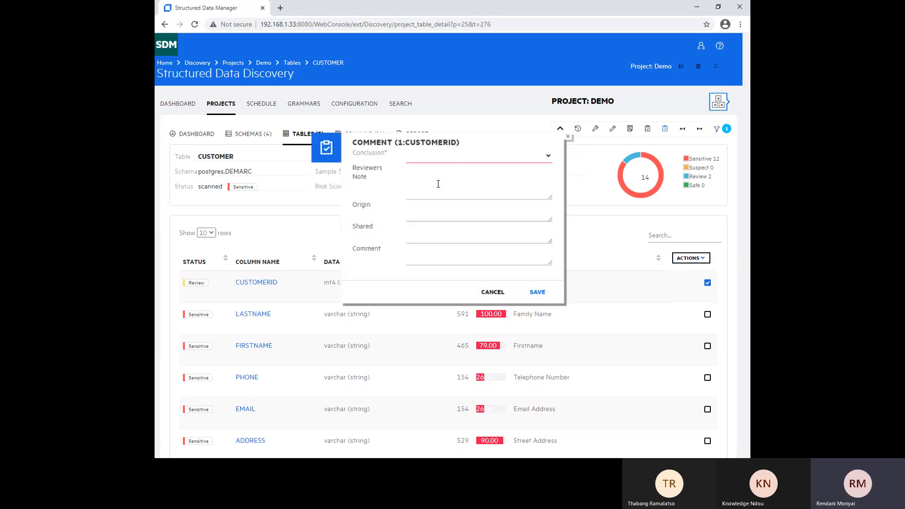
{"action": "left_click", "coordinate": [469, 191]}
{"action": "left_click", "coordinate": [537, 293]}
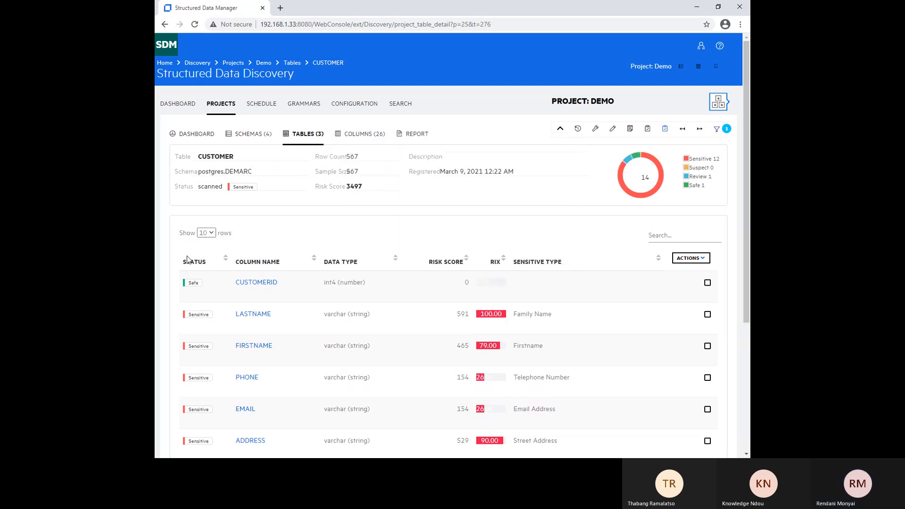
Review the STATUSID column on the second page with the conclusion False Positive and save the review.
{"action": "scroll", "coordinate": [189, 287], "scroll_direction": "down", "scroll_amount": 2}
{"action": "scroll", "coordinate": [416, 244], "scroll_direction": "up", "scroll_amount": 1}
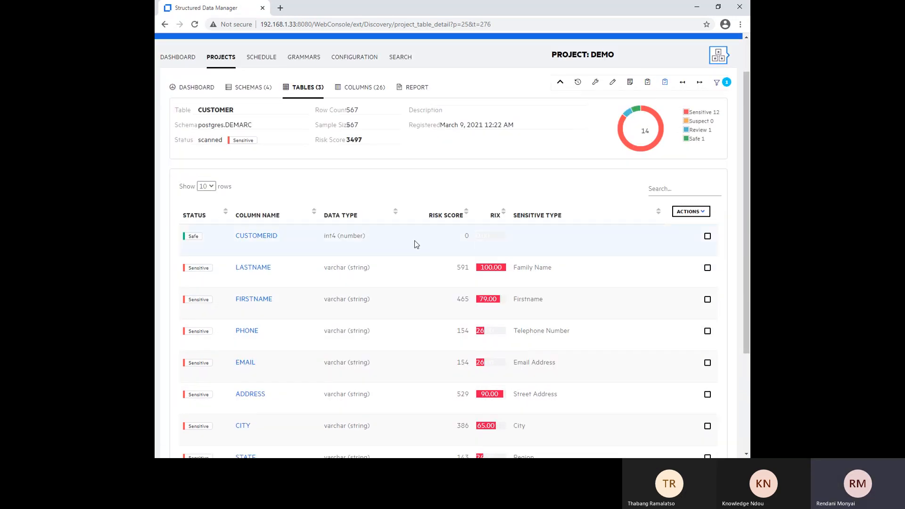
{"action": "scroll", "coordinate": [642, 215], "scroll_direction": "down", "scroll_amount": 1}
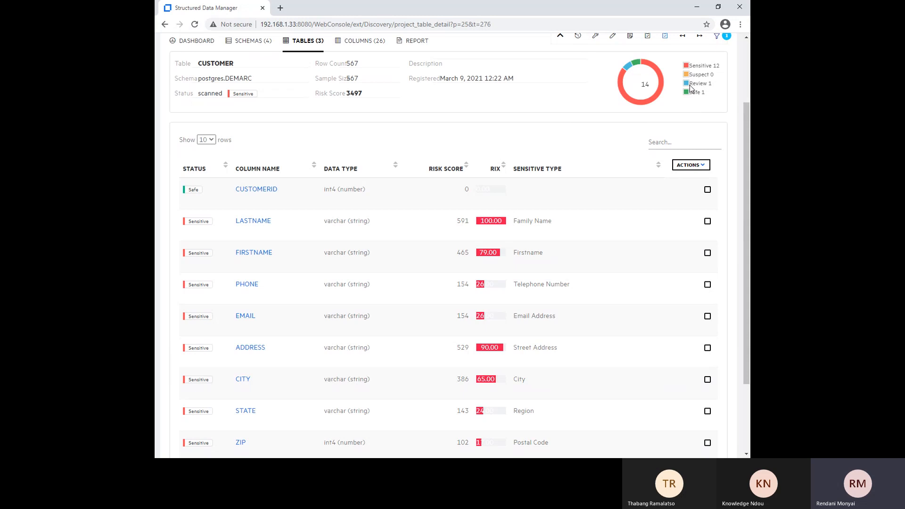
{"action": "scroll", "coordinate": [670, 189], "scroll_direction": "down", "scroll_amount": 2}
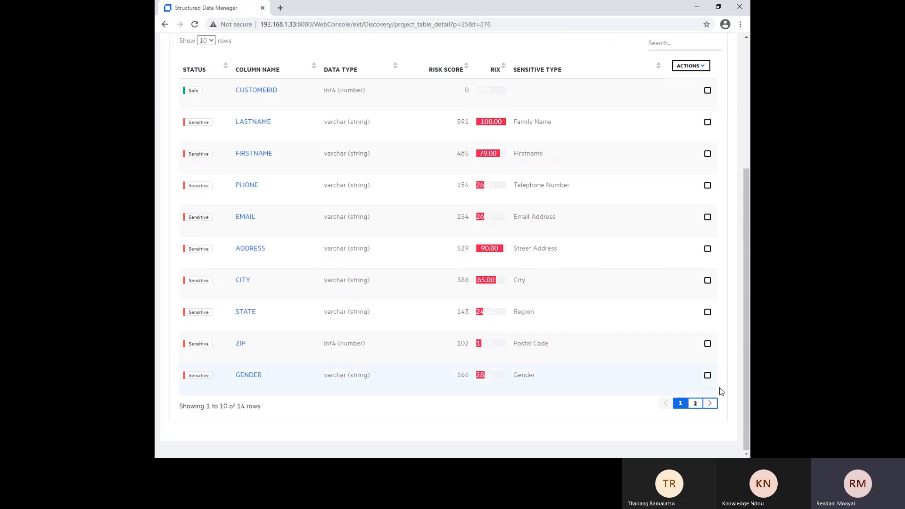
{"action": "left_click", "coordinate": [697, 404]}
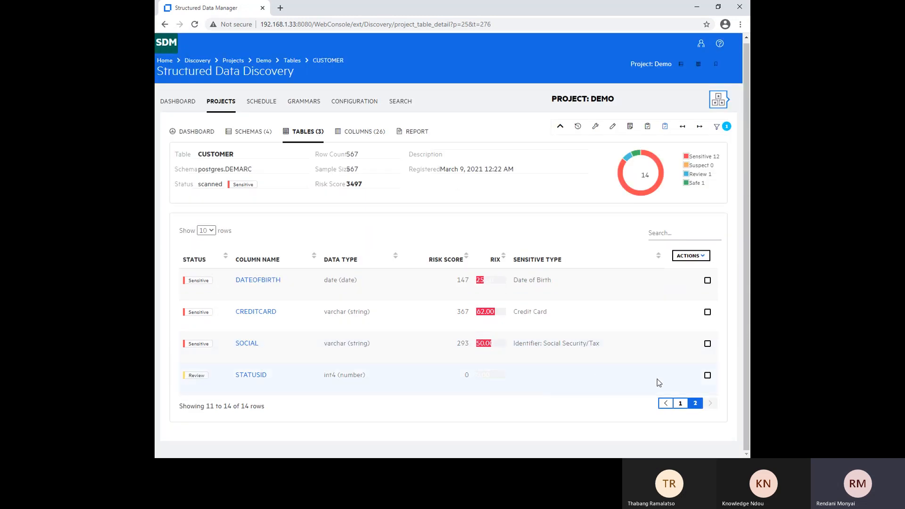
{"action": "left_click", "coordinate": [707, 375]}
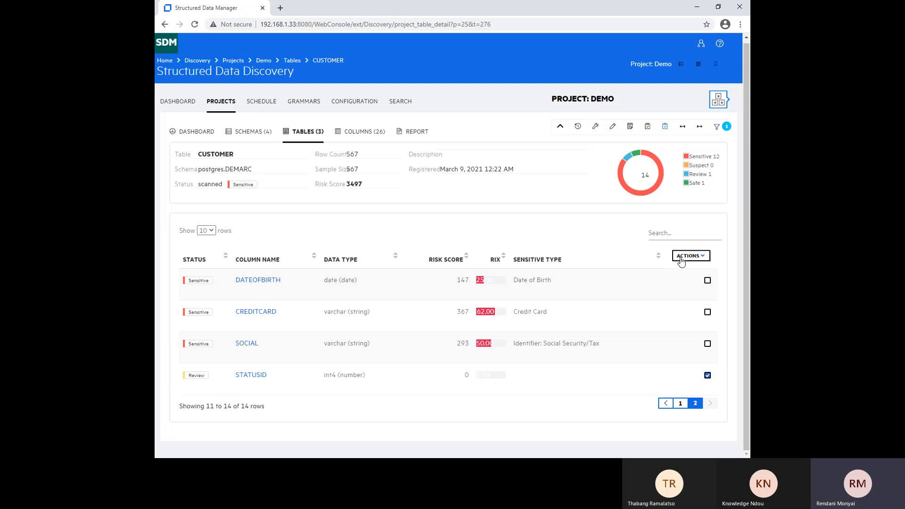
{"action": "left_click", "coordinate": [691, 256]}
{"action": "left_click", "coordinate": [702, 274]}
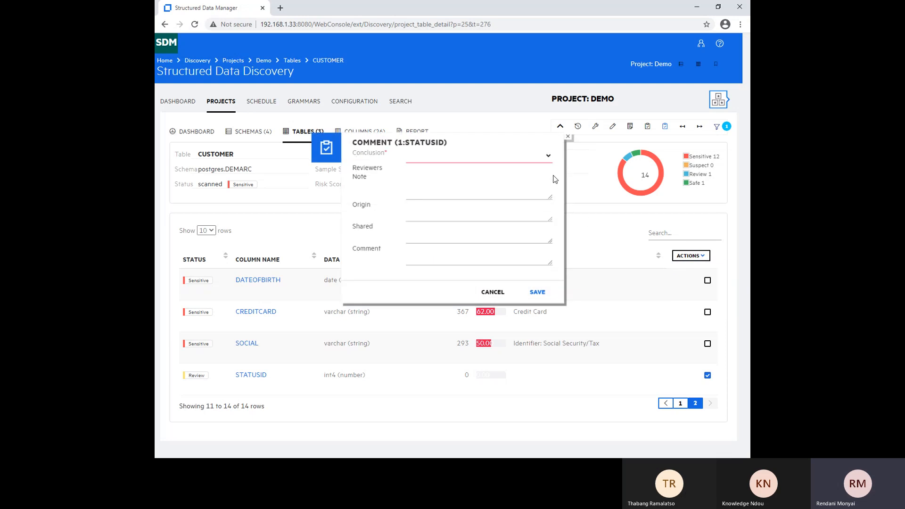
{"action": "left_click", "coordinate": [513, 199]}
{"action": "left_click", "coordinate": [541, 300]}
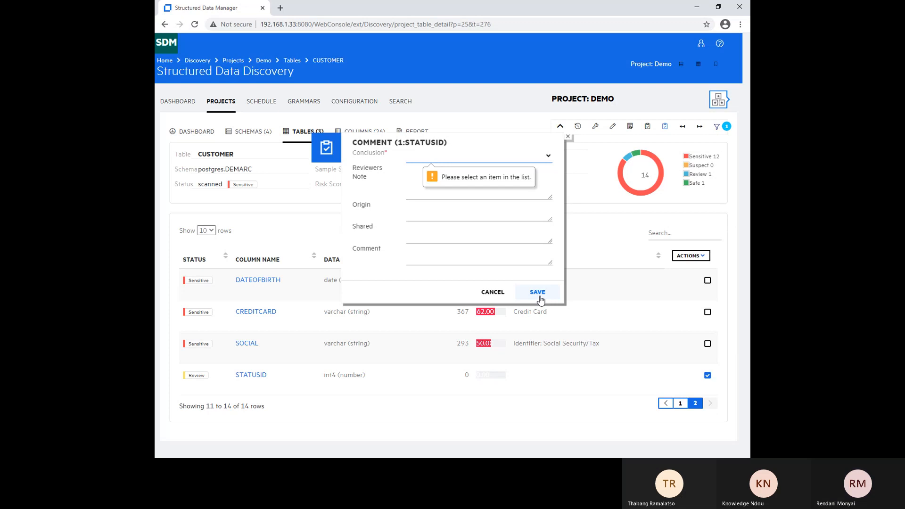
{"action": "left_click", "coordinate": [549, 162]}
{"action": "left_click", "coordinate": [443, 187]}
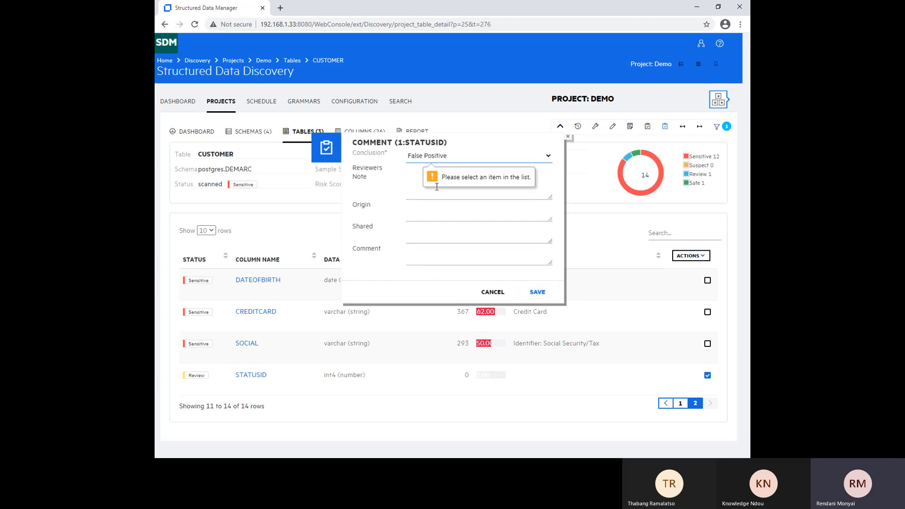
{"action": "left_click", "coordinate": [536, 296]}
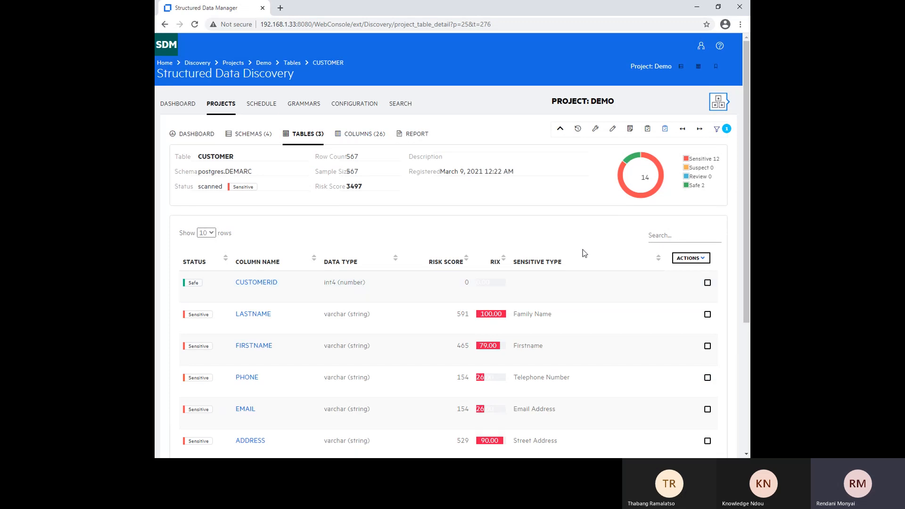
Open the Demo project's report and examine its project details, components and registered tables.
{"action": "scroll", "coordinate": [693, 190], "scroll_direction": "down", "scroll_amount": 1}
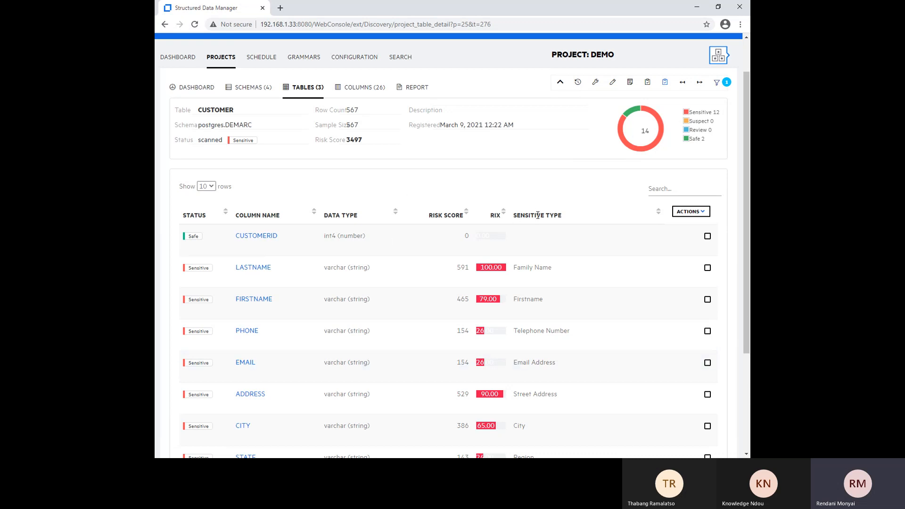
{"action": "left_click", "coordinate": [411, 90]}
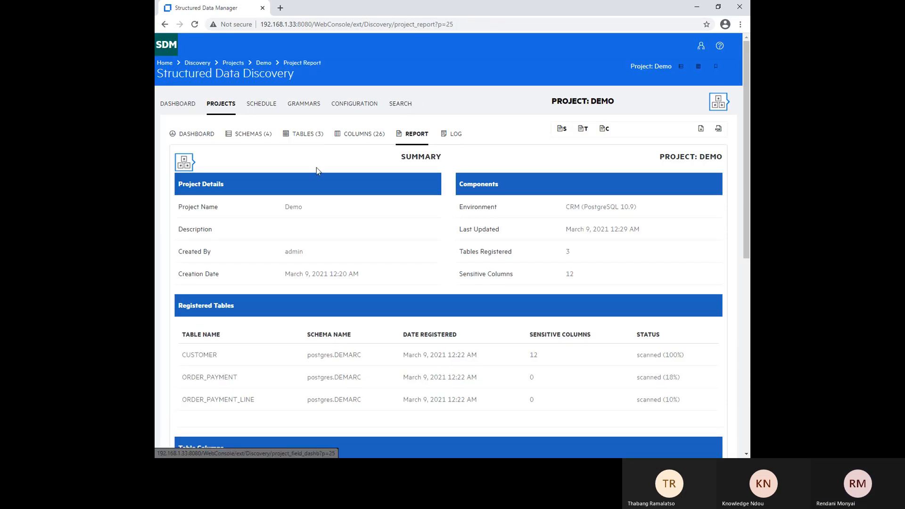
{"action": "scroll", "coordinate": [317, 169], "scroll_direction": "down", "scroll_amount": 3}
{"action": "scroll", "coordinate": [317, 172], "scroll_direction": "up", "scroll_amount": 1}
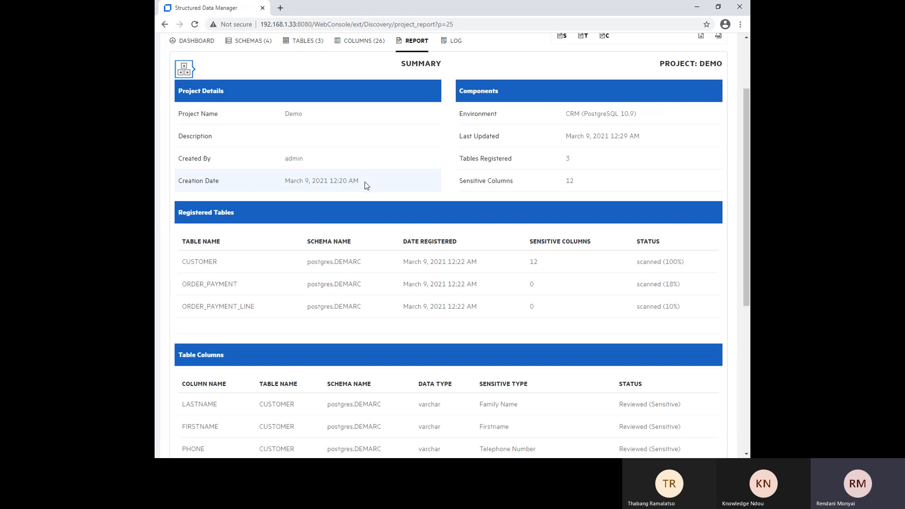
{"action": "scroll", "coordinate": [366, 185], "scroll_direction": "down", "scroll_amount": 1}
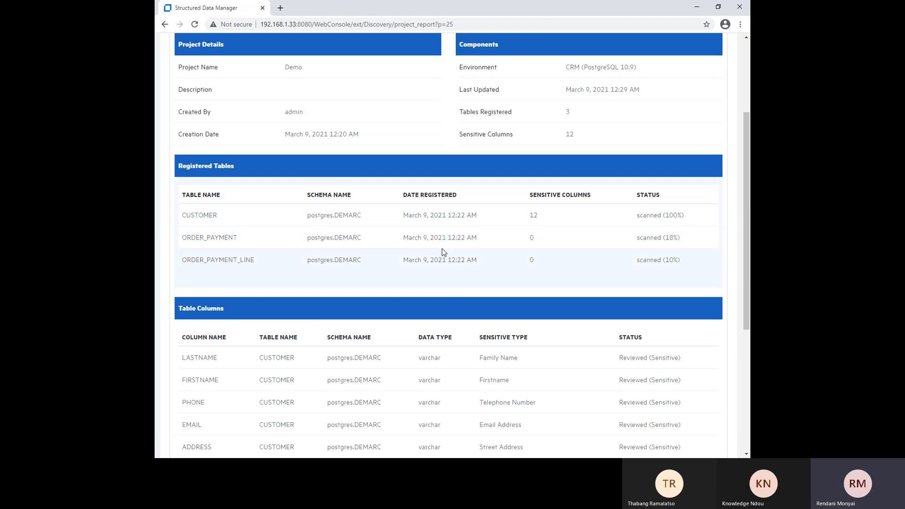
Read through the report's Table Columns section, comparing each column's sensitive type and review status with the registered tables summary.
{"action": "scroll", "coordinate": [424, 235], "scroll_direction": "down", "scroll_amount": 1}
{"action": "scroll", "coordinate": [377, 203], "scroll_direction": "down", "scroll_amount": 4}
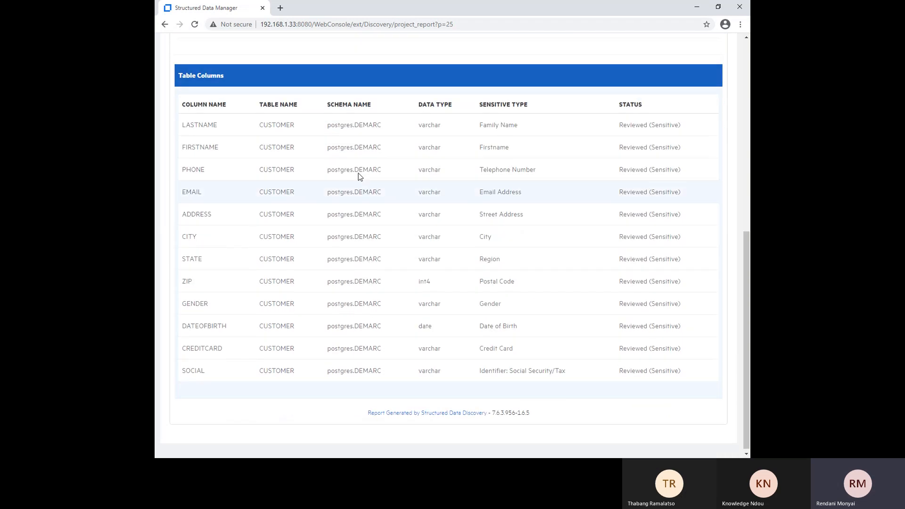
{"action": "scroll", "coordinate": [360, 176], "scroll_direction": "up", "scroll_amount": 2}
{"action": "scroll", "coordinate": [329, 119], "scroll_direction": "up", "scroll_amount": 2}
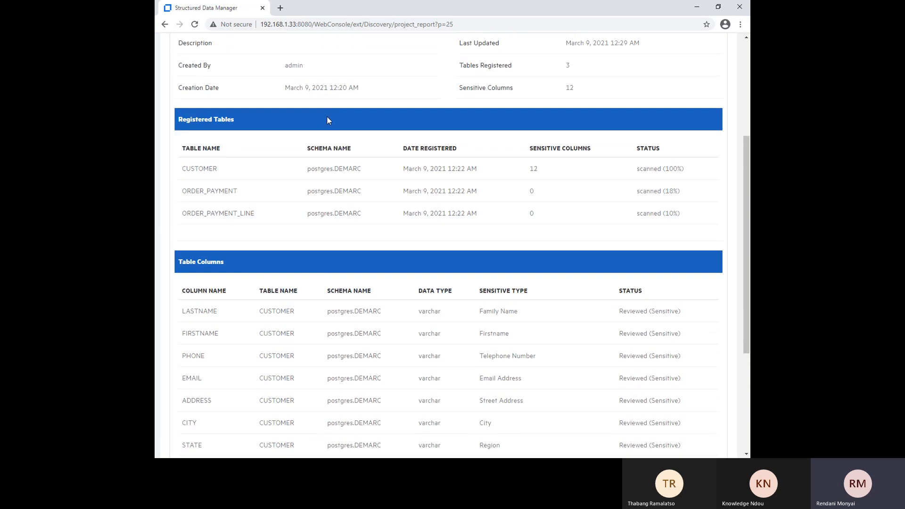
{"action": "scroll", "coordinate": [302, 201], "scroll_direction": "down", "scroll_amount": 1}
{"action": "scroll", "coordinate": [302, 199], "scroll_direction": "down", "scroll_amount": 2}
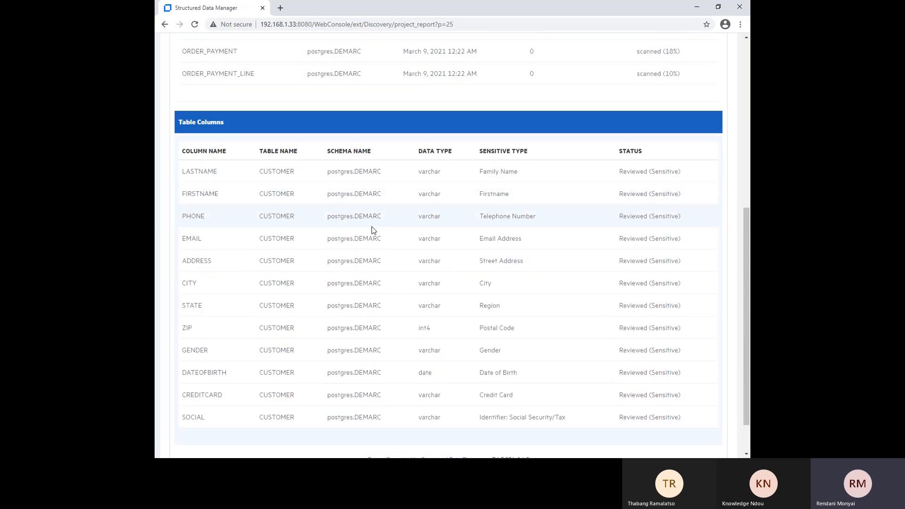
{"action": "scroll", "coordinate": [337, 183], "scroll_direction": "down", "scroll_amount": 1}
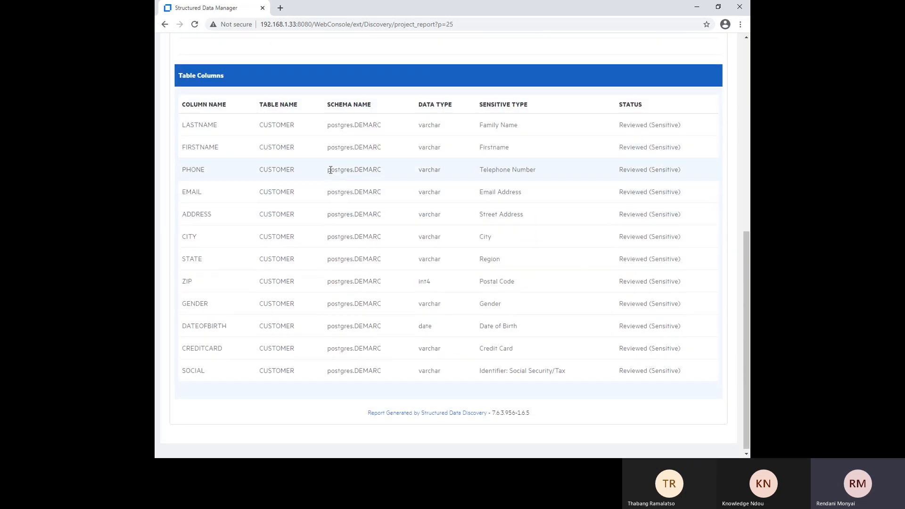
{"action": "scroll", "coordinate": [417, 312], "scroll_direction": "up", "scroll_amount": 1}
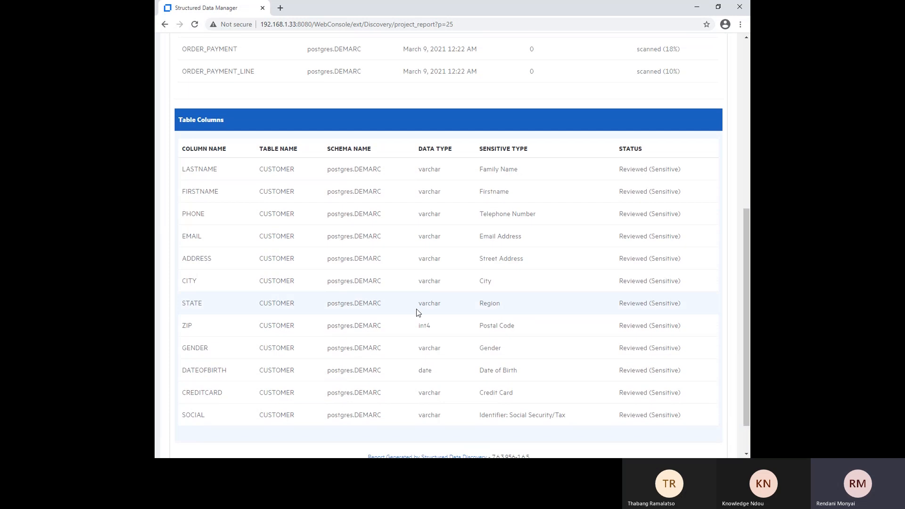
{"action": "scroll", "coordinate": [417, 313], "scroll_direction": "down", "scroll_amount": 1}
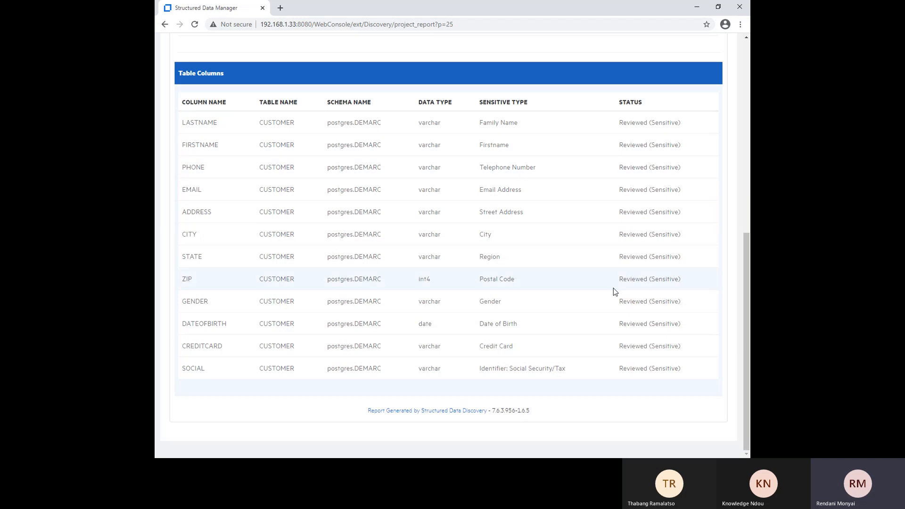
{"action": "scroll", "coordinate": [488, 179], "scroll_direction": "up", "scroll_amount": 5}
{"action": "scroll", "coordinate": [451, 155], "scroll_direction": "up", "scroll_amount": 2}
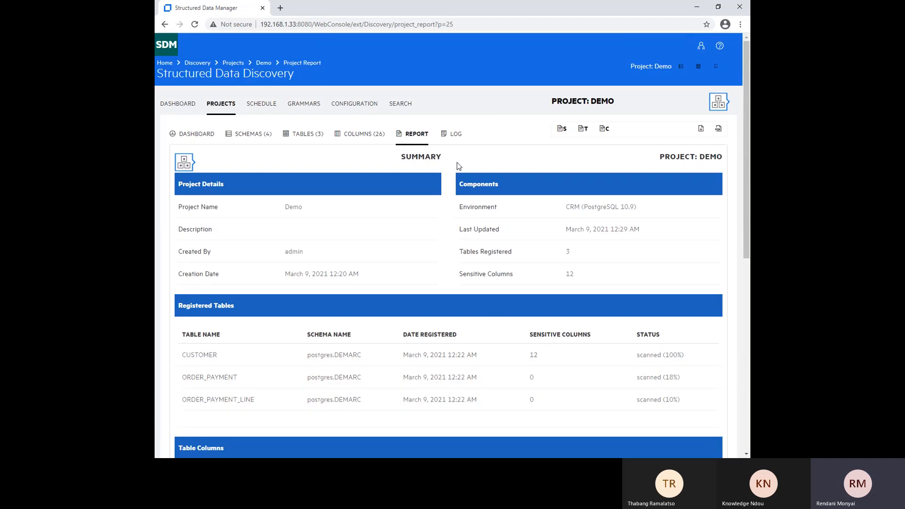
{"action": "scroll", "coordinate": [421, 321], "scroll_direction": "down", "scroll_amount": 3}
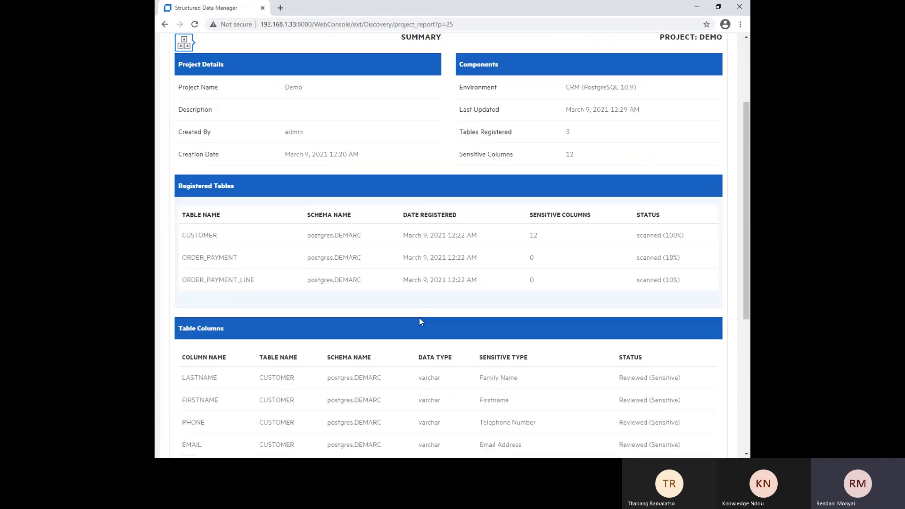
Download the Demo project's report as a PDF and open the downloaded file.
{"action": "scroll", "coordinate": [505, 231], "scroll_direction": "up", "scroll_amount": 3}
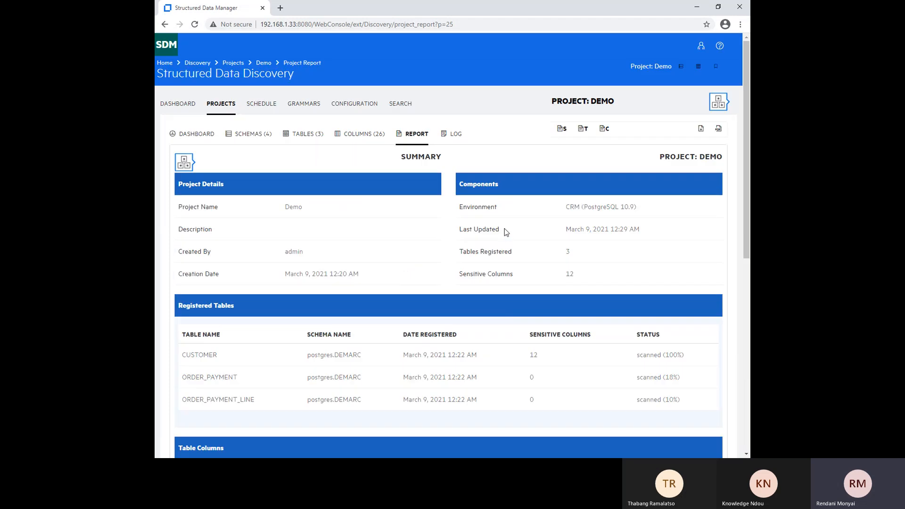
{"action": "left_click", "coordinate": [718, 129]}
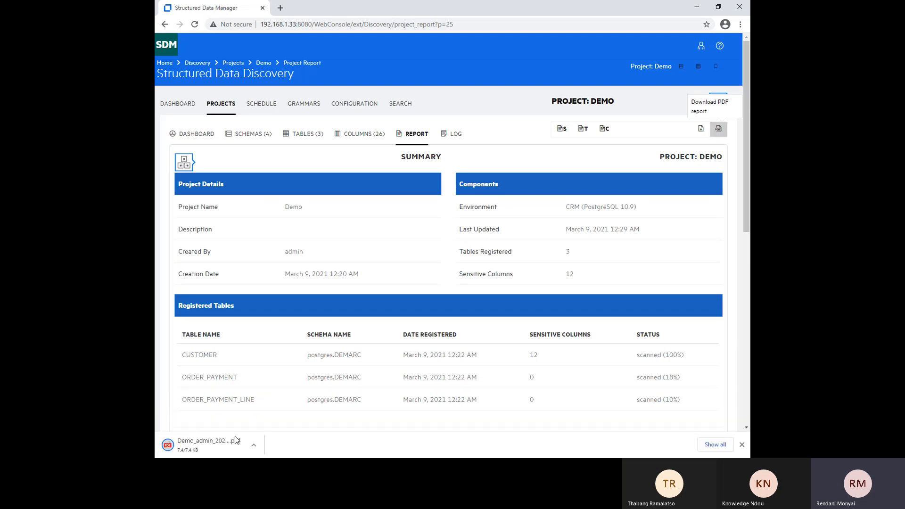
{"action": "left_click", "coordinate": [205, 447]}
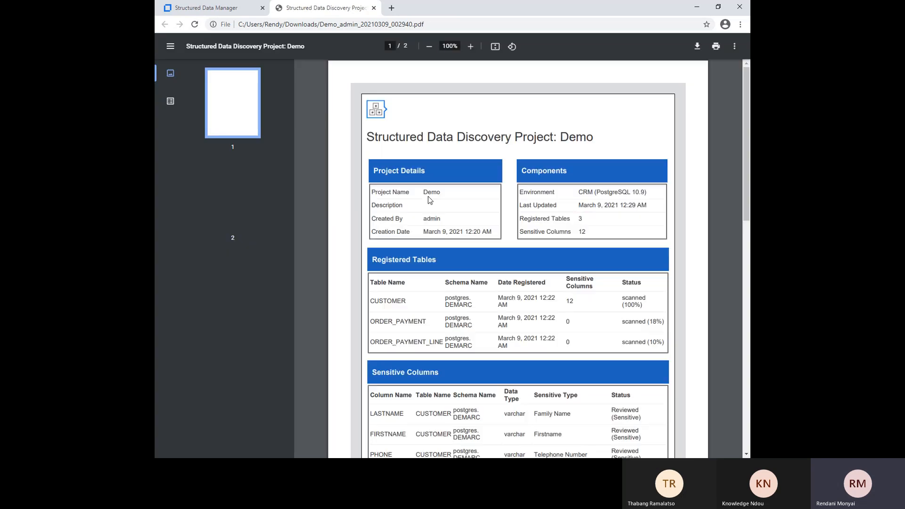
Read through the PDF report's project details, components, registered tables and sensitive columns.
{"action": "scroll", "coordinate": [416, 189], "scroll_direction": "down", "scroll_amount": 1}
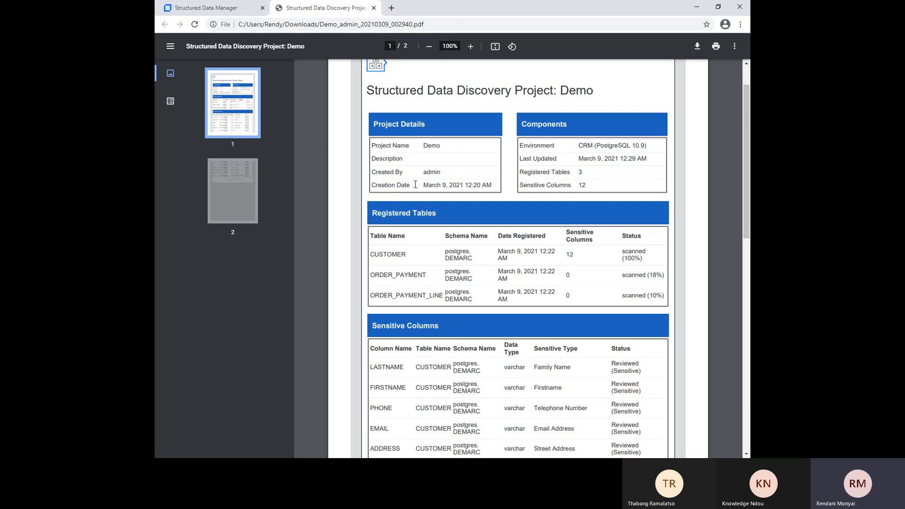
{"action": "scroll", "coordinate": [424, 227], "scroll_direction": "down", "scroll_amount": 2}
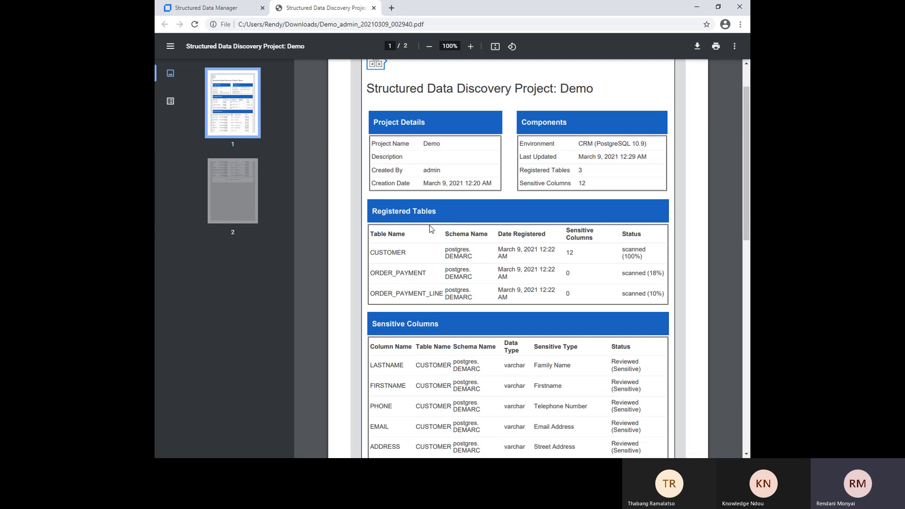
{"action": "scroll", "coordinate": [431, 227], "scroll_direction": "down", "scroll_amount": 2}
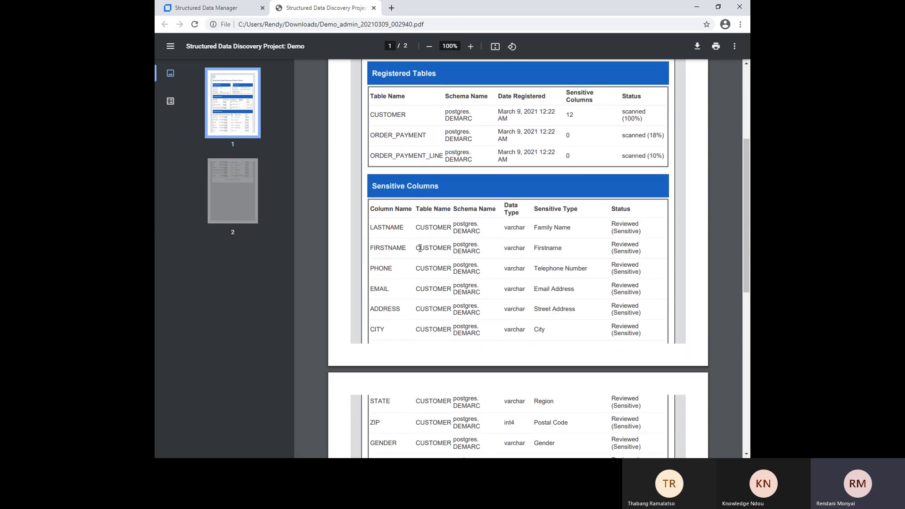
{"action": "scroll", "coordinate": [414, 243], "scroll_direction": "down", "scroll_amount": 2}
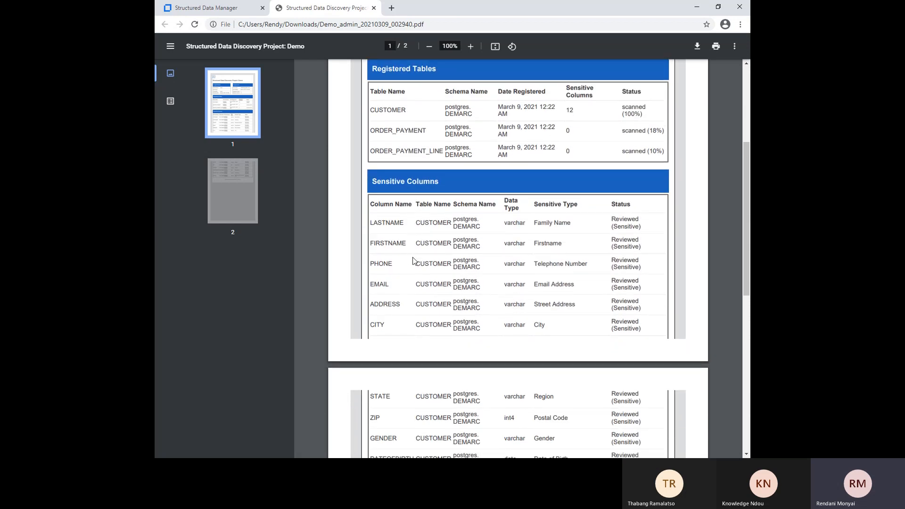
{"action": "scroll", "coordinate": [353, 196], "scroll_direction": "up", "scroll_amount": 6}
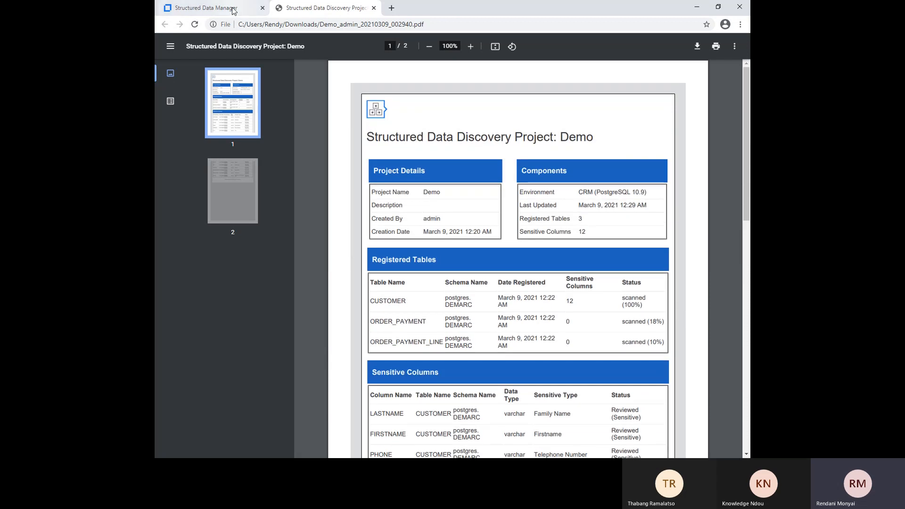
Return to Structured Data Manager and open the Demo project from the discovery dashboard to examine its review status, risk and sensitive field charts.
{"action": "left_click", "coordinate": [217, 8]}
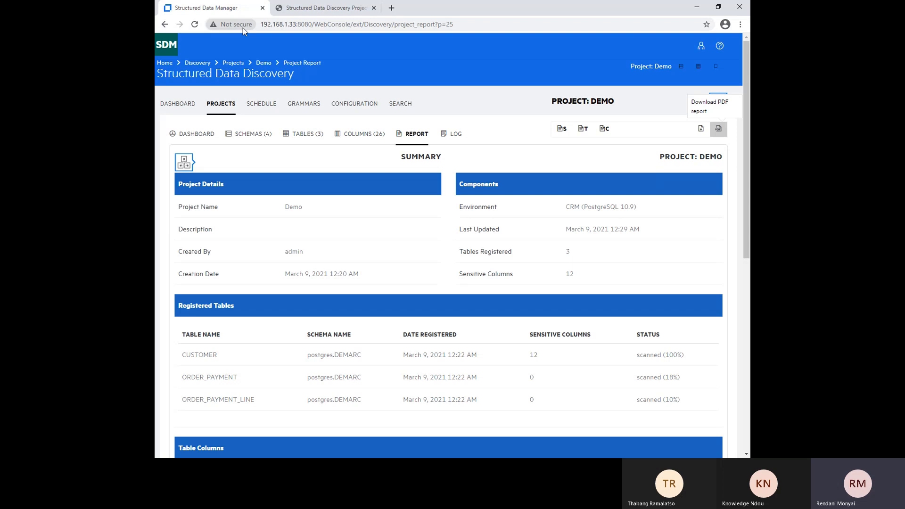
{"action": "left_click", "coordinate": [176, 107]}
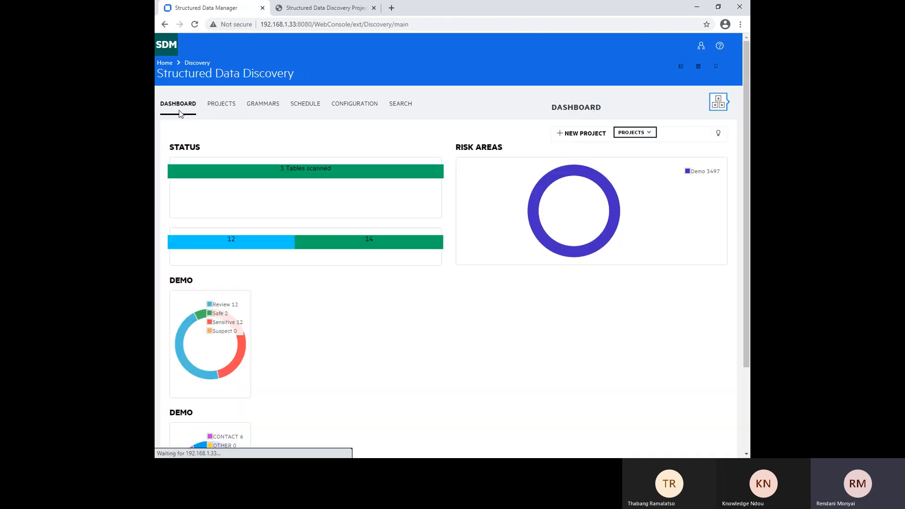
{"action": "left_click", "coordinate": [631, 133]}
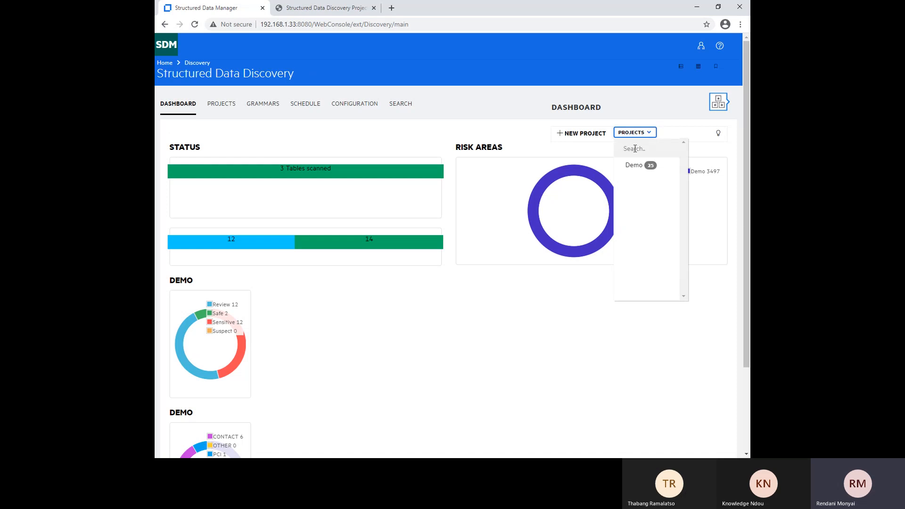
{"action": "left_click", "coordinate": [637, 166]}
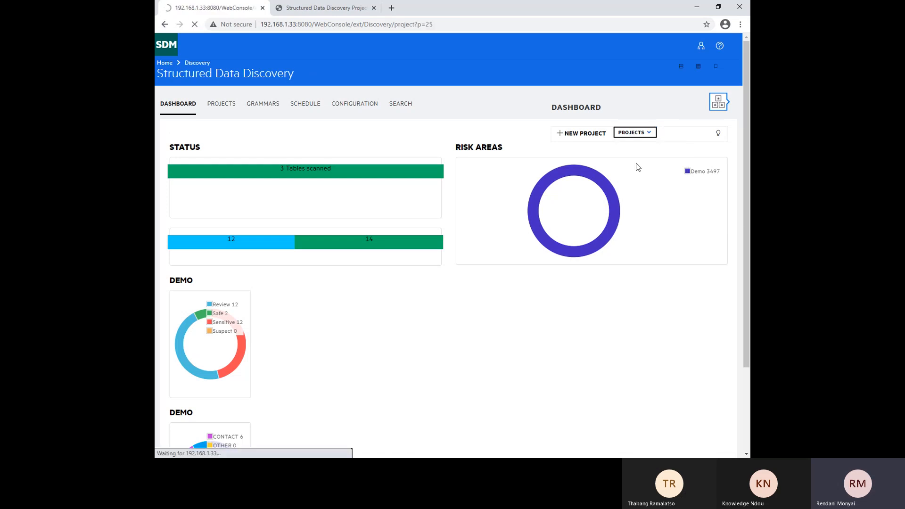
{"action": "scroll", "coordinate": [460, 225], "scroll_direction": "down", "scroll_amount": 1}
{"action": "scroll", "coordinate": [461, 225], "scroll_direction": "down", "scroll_amount": 1}
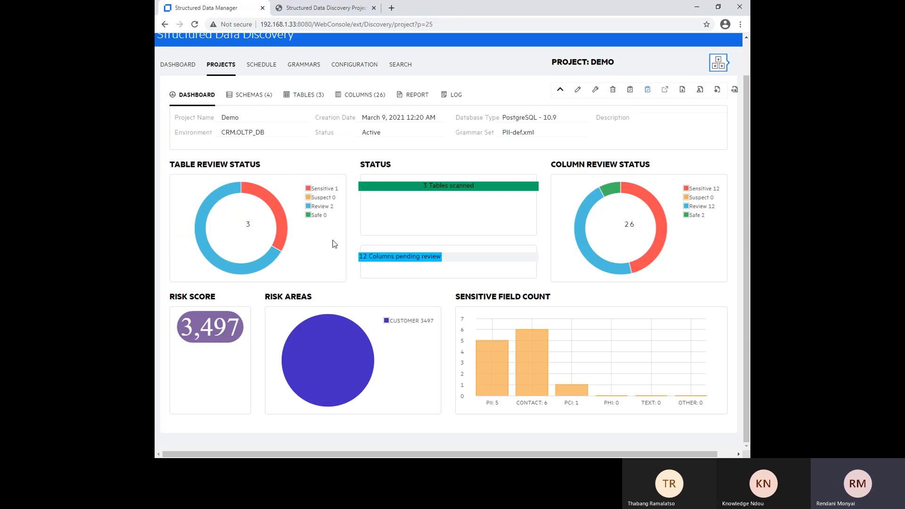
{"action": "mouse_move", "coordinate": [609, 227]}
{"action": "scroll", "coordinate": [447, 304], "scroll_direction": "up", "scroll_amount": 1}
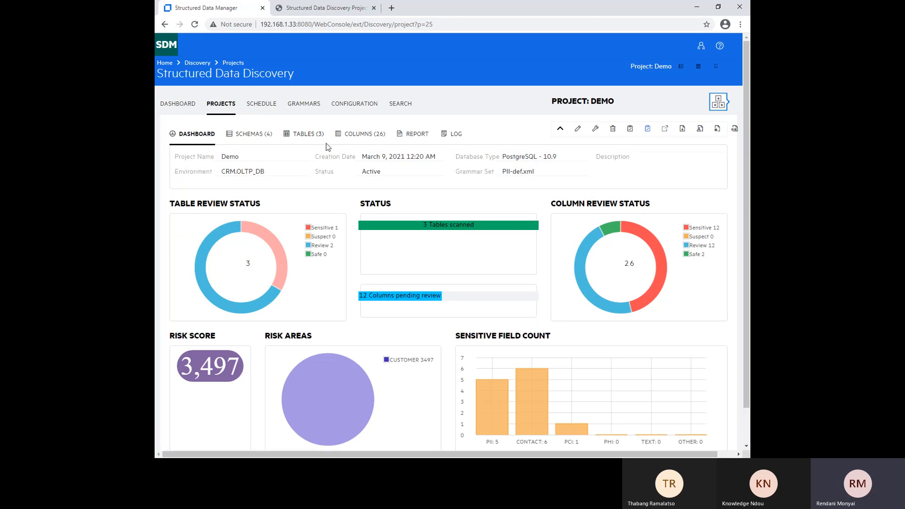
Examine the Demo project's columns overview with its risk score and scan results, and return to the project dashboard.
{"action": "left_click", "coordinate": [357, 136]}
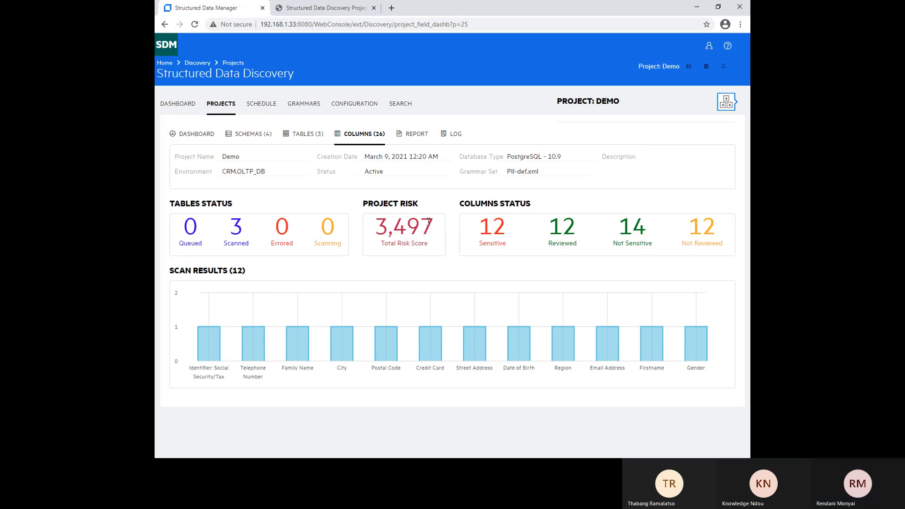
{"action": "left_click", "coordinate": [191, 138]}
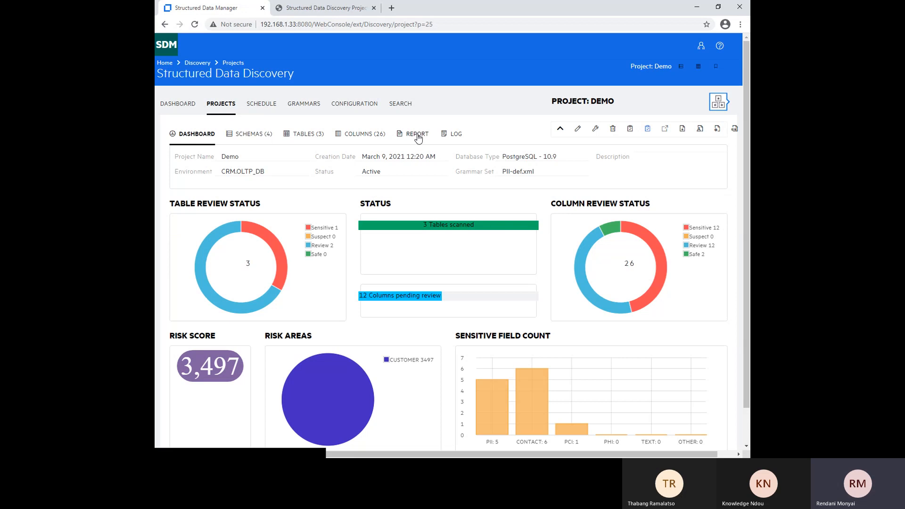
{"action": "left_click", "coordinate": [344, 12]}
{"action": "left_click", "coordinate": [212, 8]}
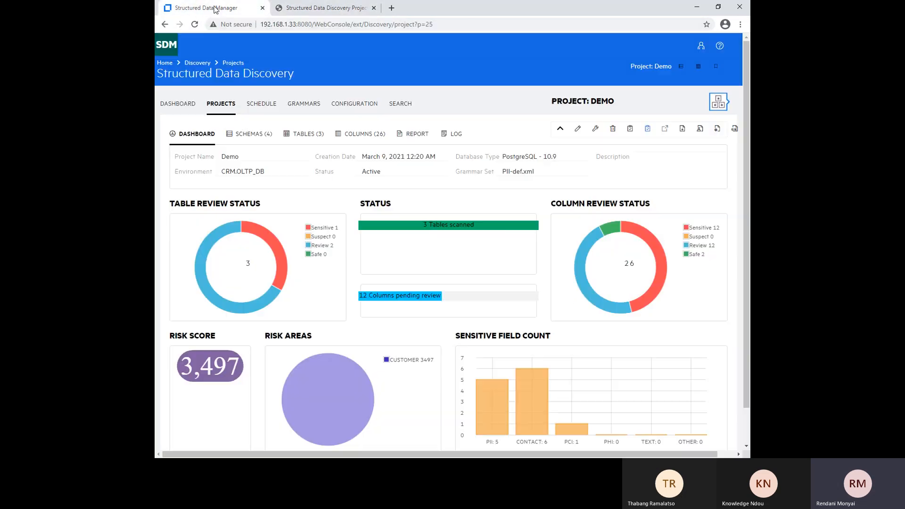